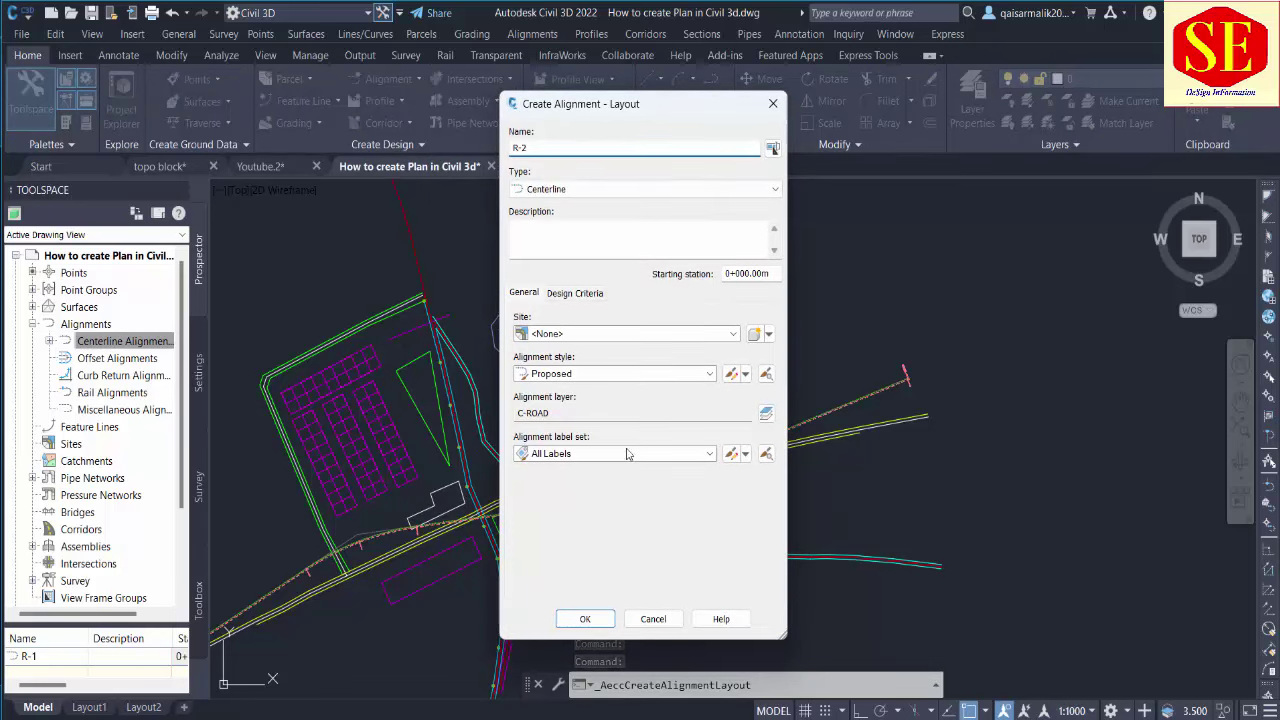
Create the R-2 centerline alignment with All Labels and start its tangent-tangent layout with curves at the road's east end.
click(603, 616)
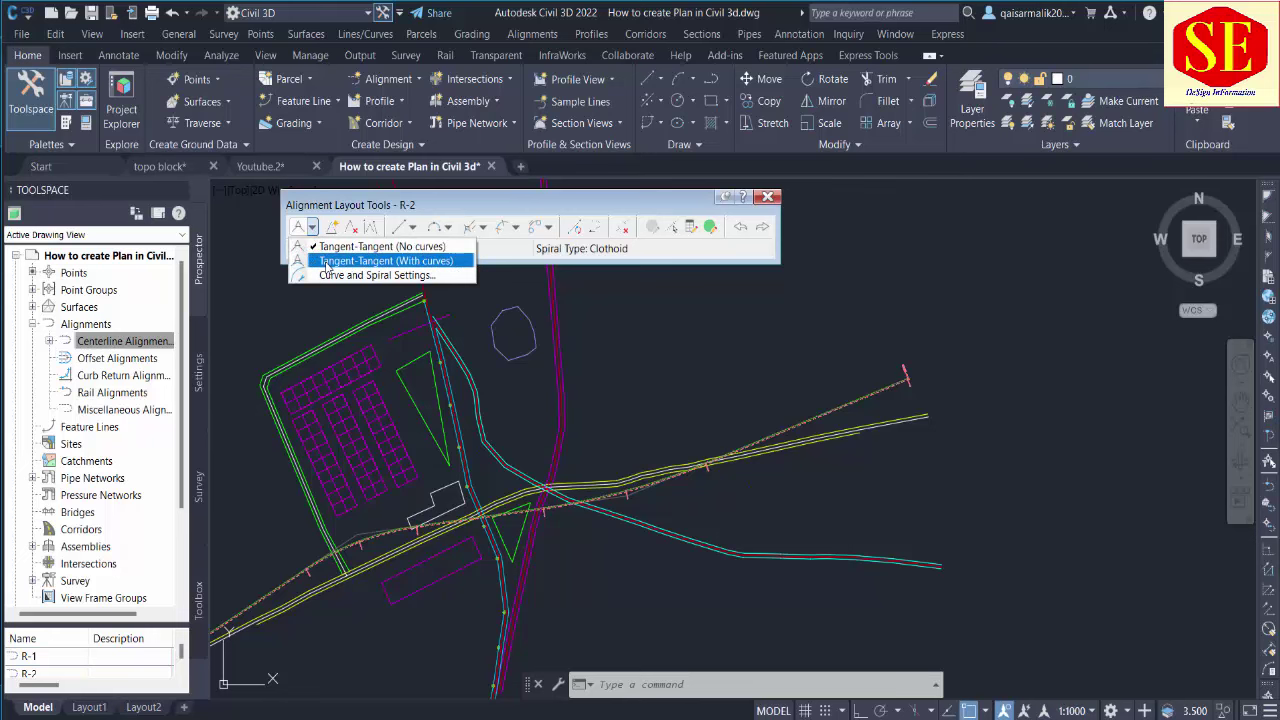
click(327, 261)
scroll(930, 580, up, 5)
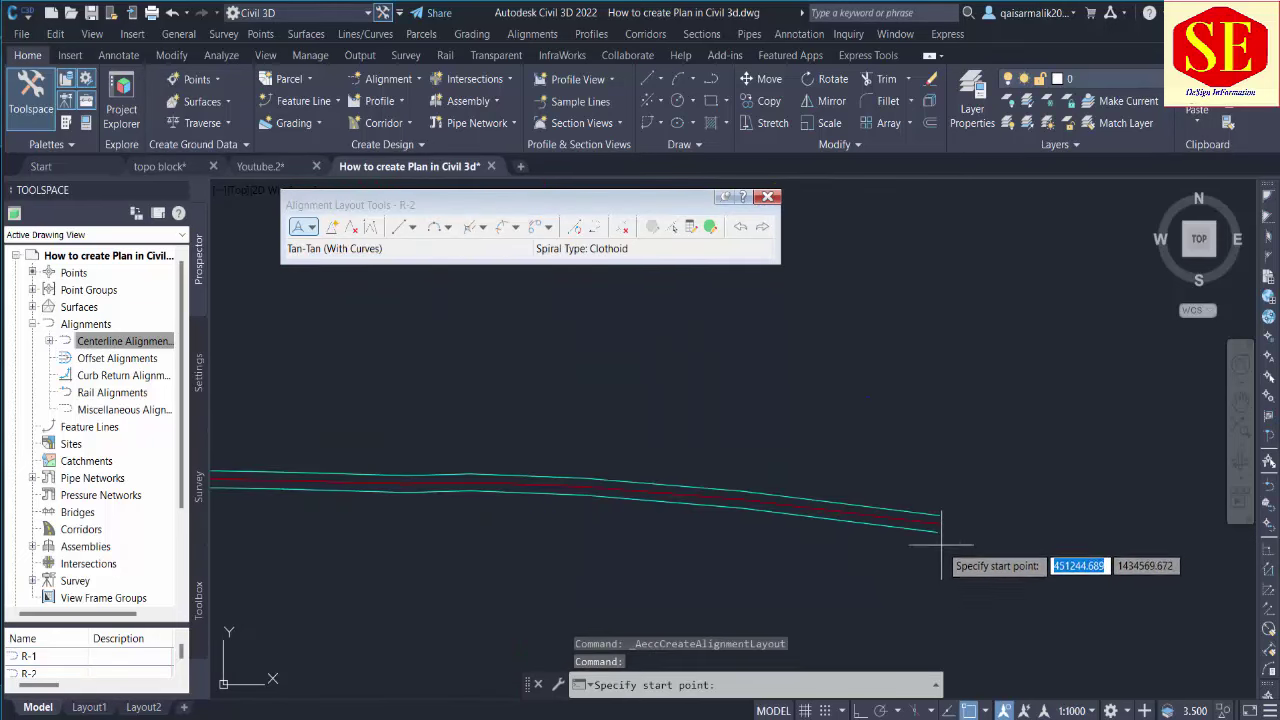
click(940, 520)
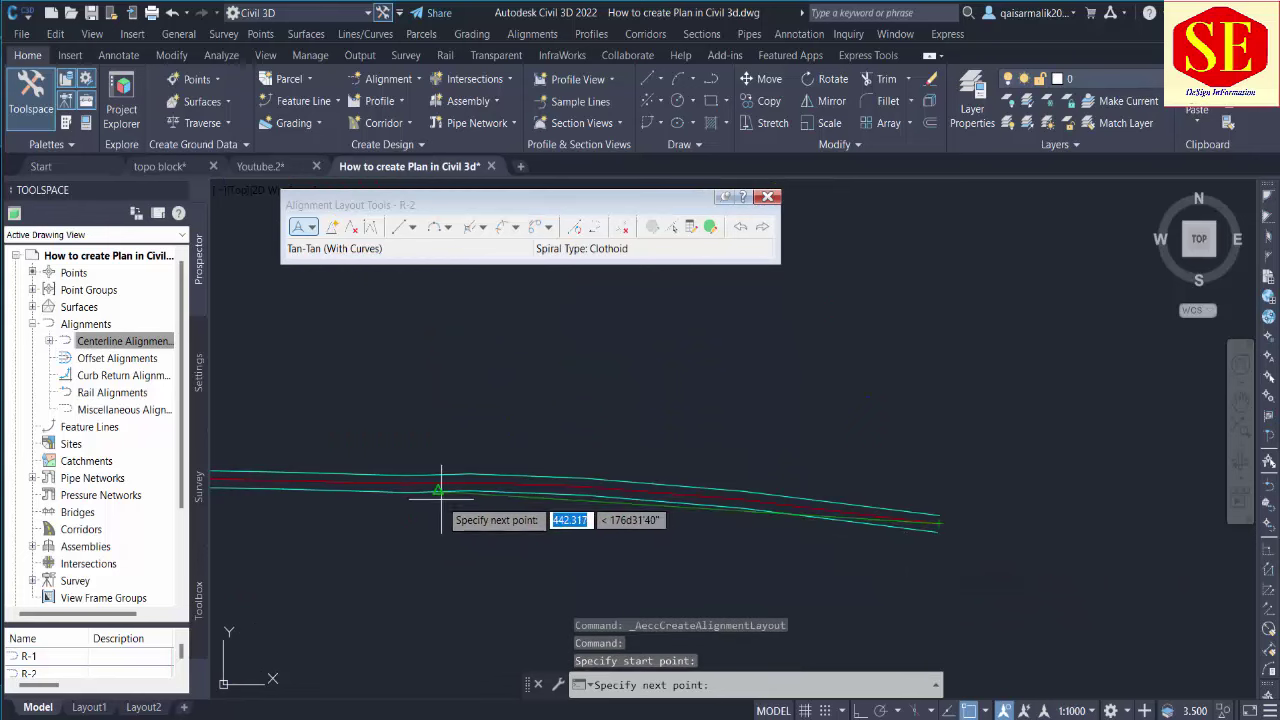
Place the R-2 points of intersection at successive bends of the red road centerline, westward to the bend past the R-1 crossing.
middle_drag(441, 490, 794, 517)
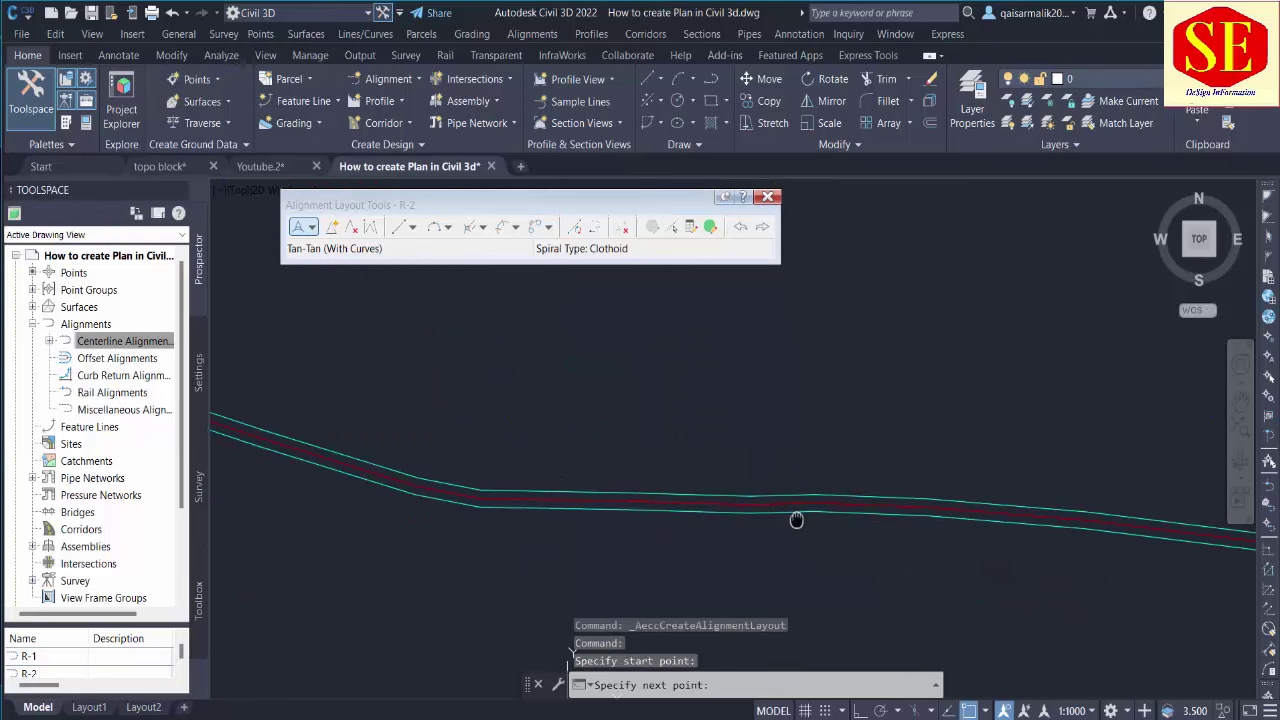
click(480, 497)
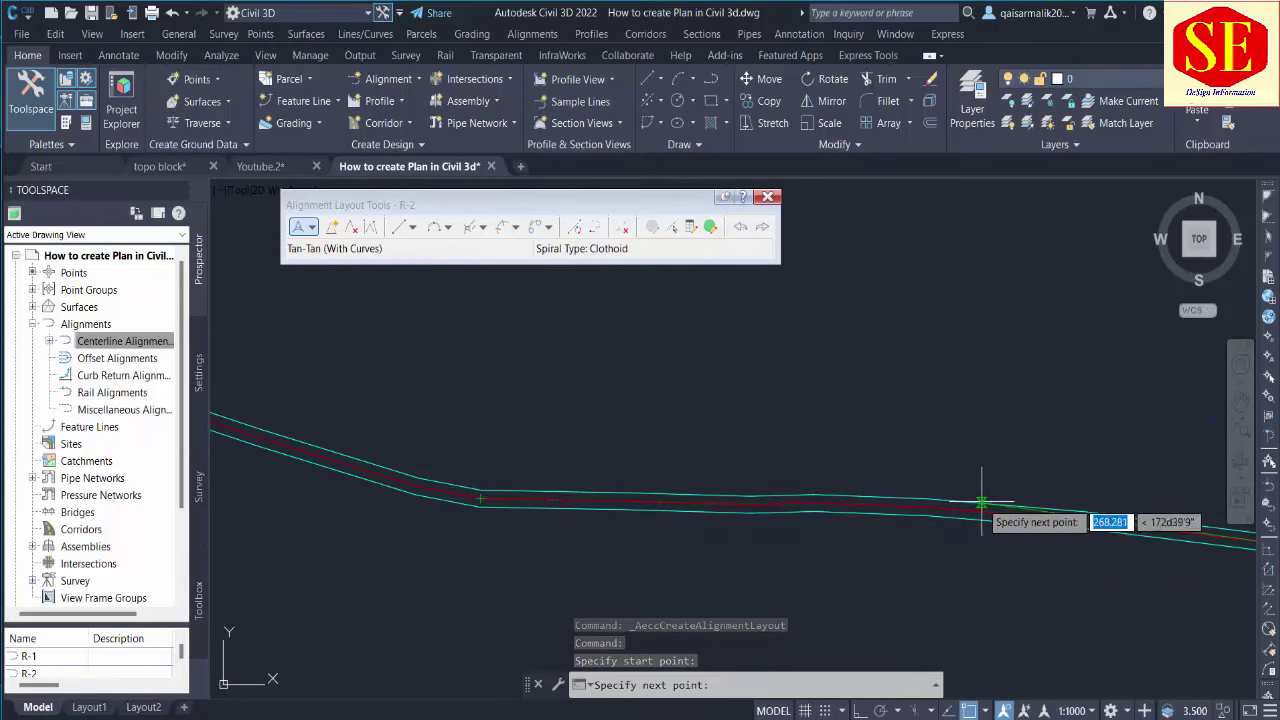
click(928, 507)
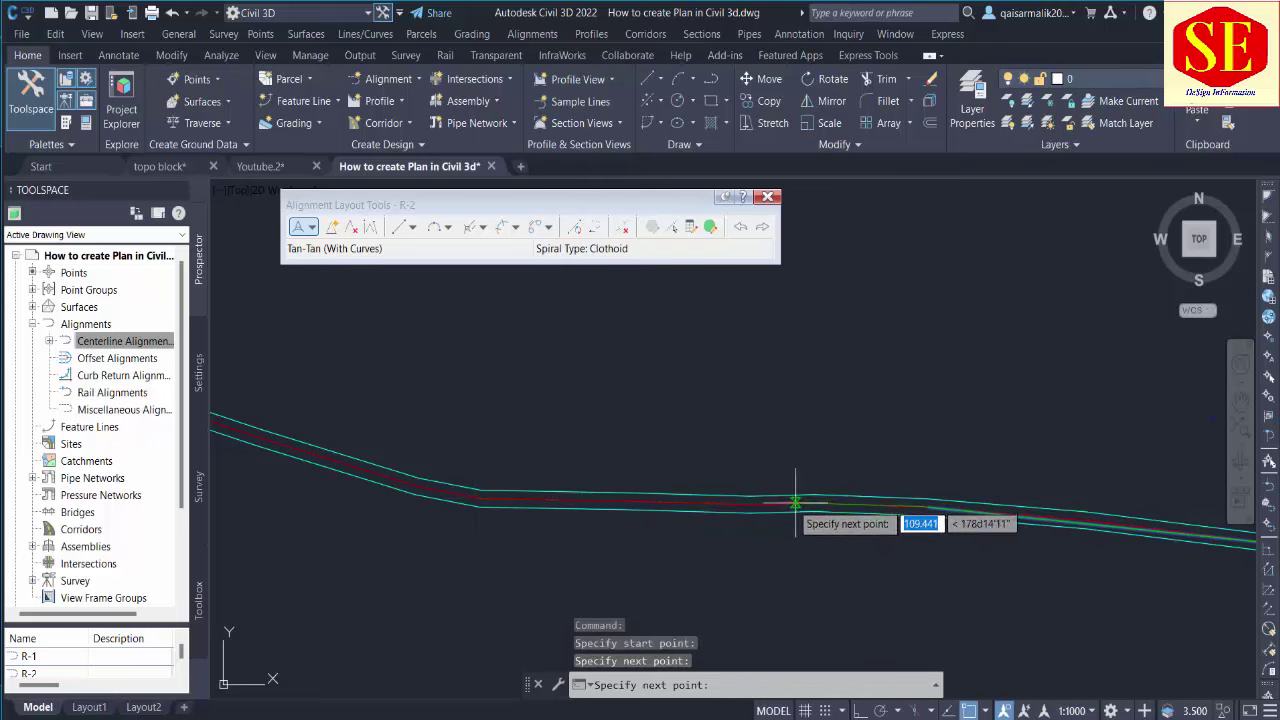
click(480, 498)
scroll(1000, 574, down, 2)
scroll(535, 523, up, 2)
middle_drag(536, 527, 767, 560)
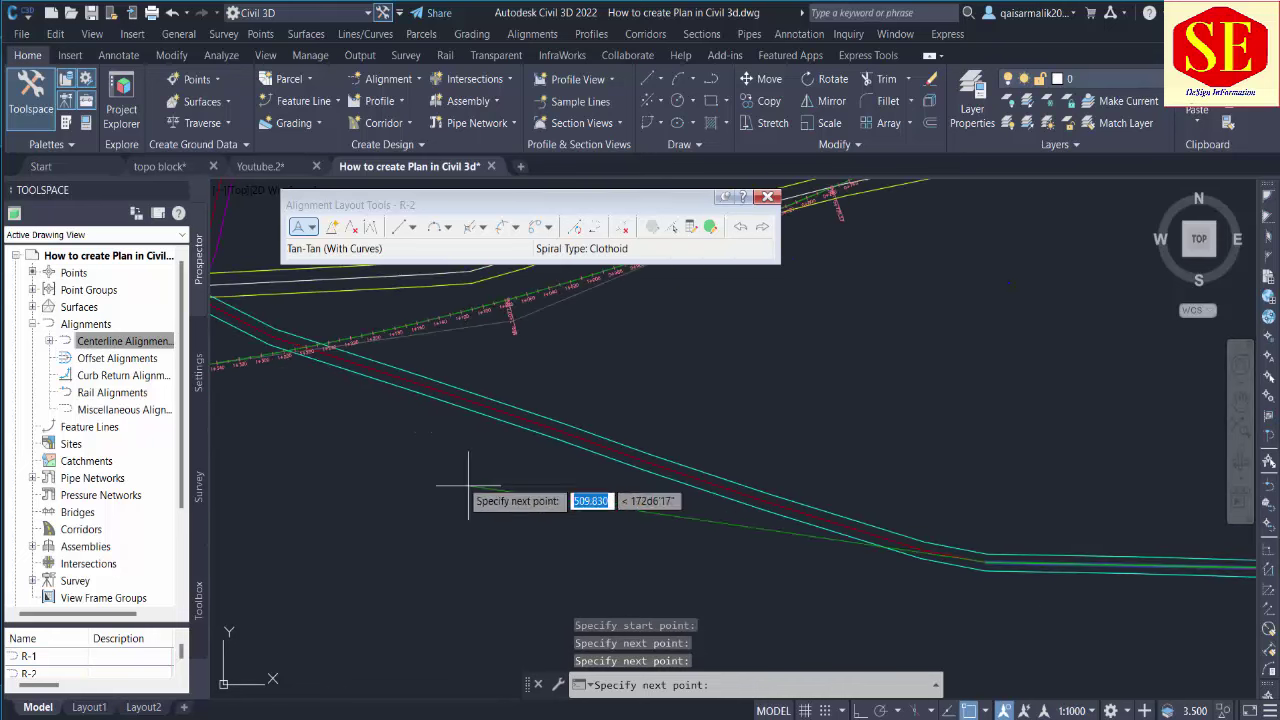
click(272, 340)
Continue the R-2 alignment through the northern bends of the road centerline and finish it at the road's upper end.
middle_drag(272, 340, 735, 505)
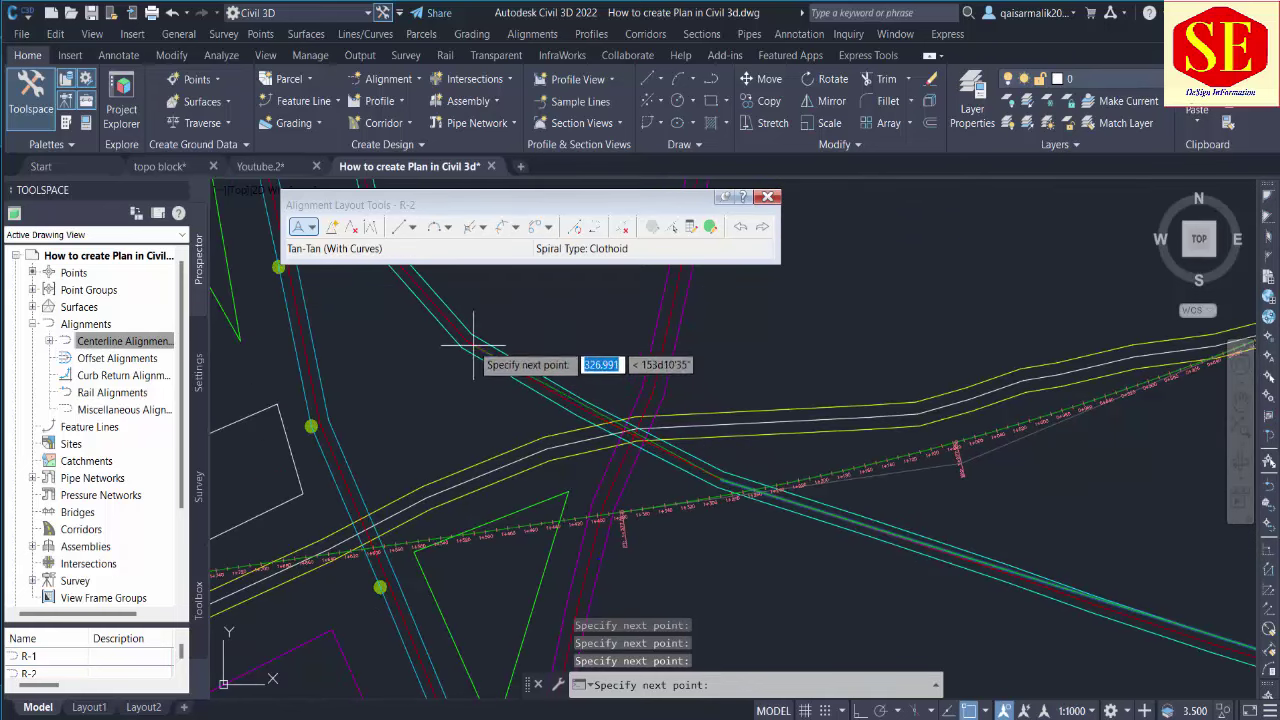
middle_drag(470, 345, 788, 611)
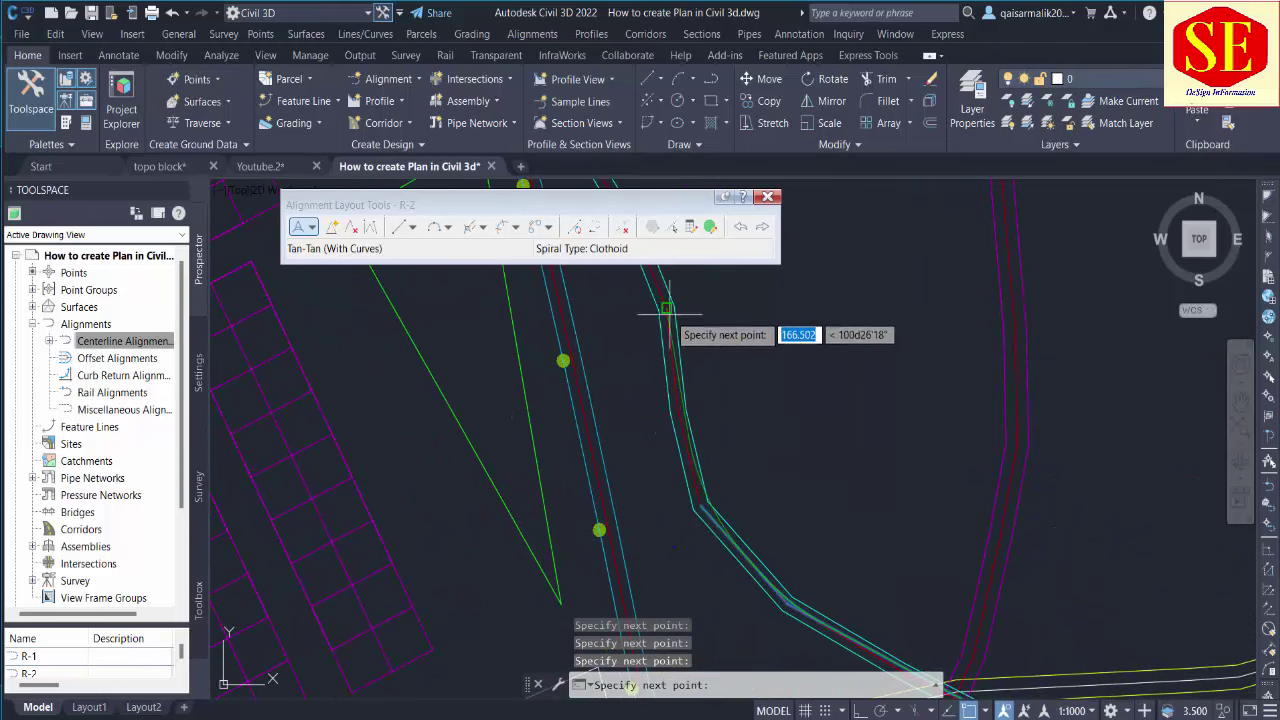
mouse_move(829, 423)
middle_down()
mouse_move(858, 601)
mouse_move(893, 678)
middle_up()
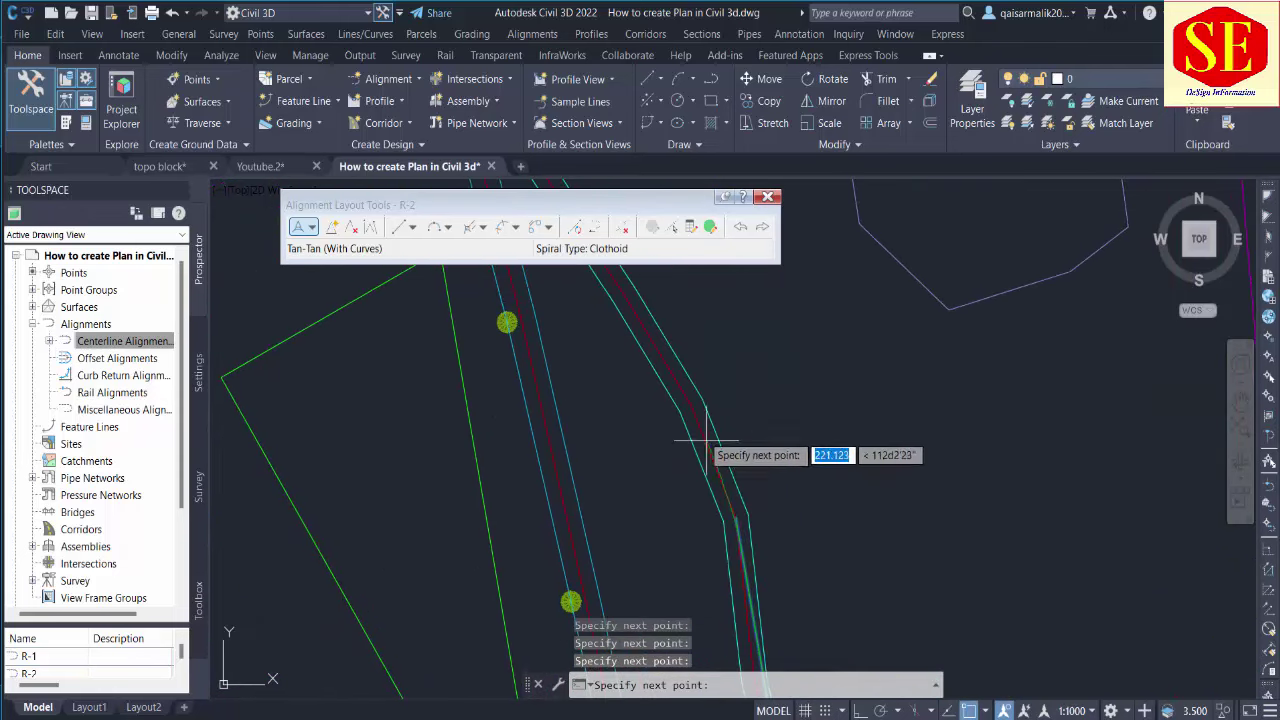
click(691, 405)
scroll(756, 508, down, 2)
middle_drag(711, 413, 772, 540)
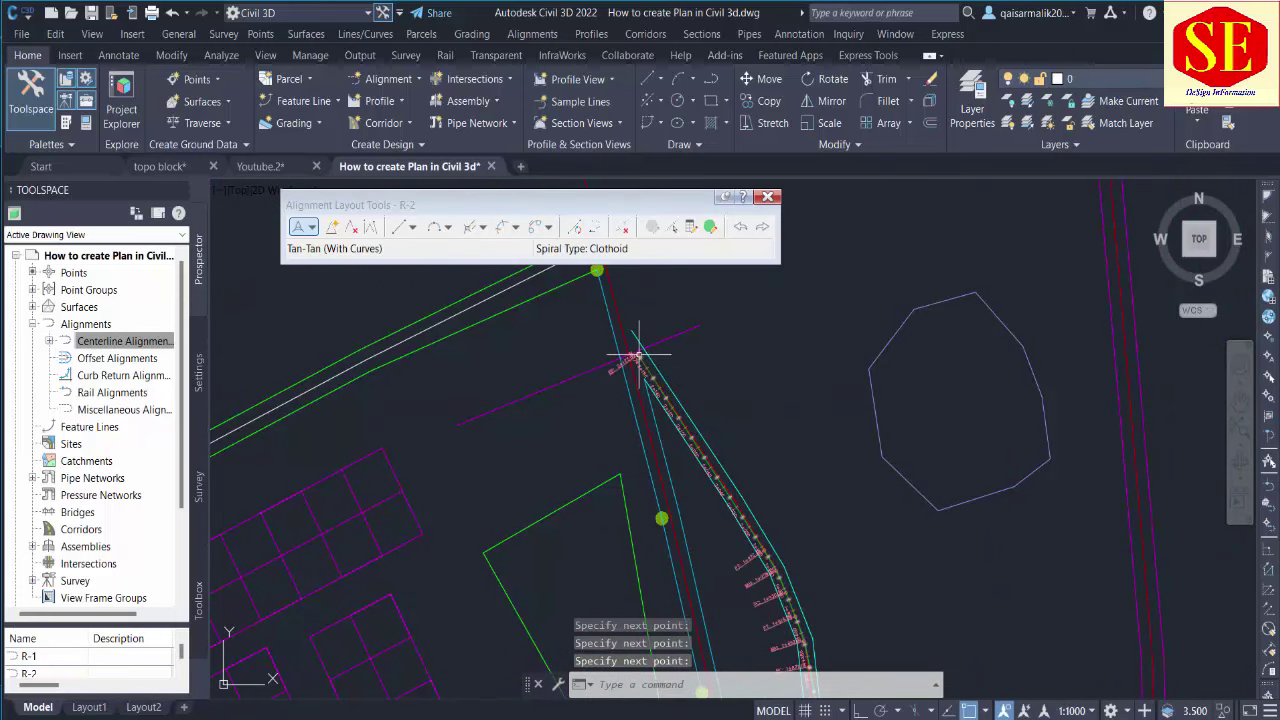
Examine how the R-2 alignment and its curves near stations 0+709 and 0+314 follow the red road centerline.
middle_drag(863, 550, 713, 343)
middle_drag(900, 600, 570, 414)
middle_drag(850, 545, 627, 495)
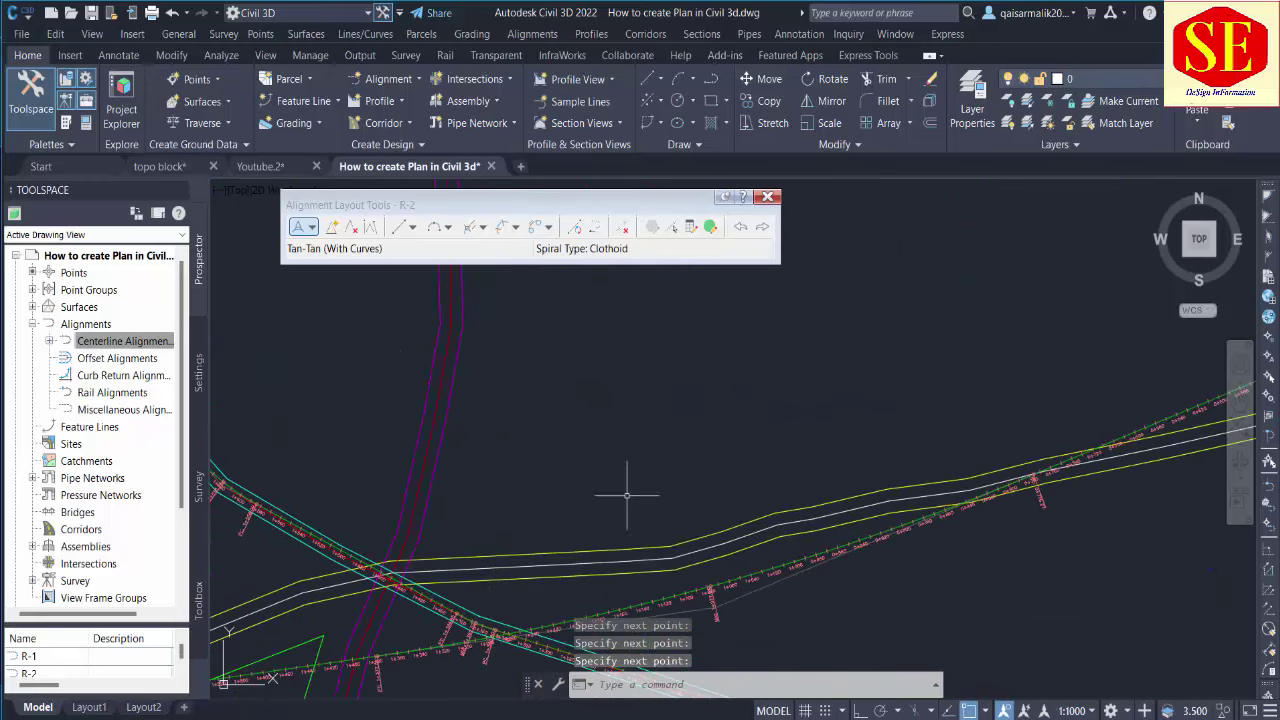
mouse_move(988, 582)
middle_down()
mouse_move(702, 590)
mouse_move(824, 501)
middle_up()
scroll(758, 488, up, 5)
scroll(822, 517, down, 2)
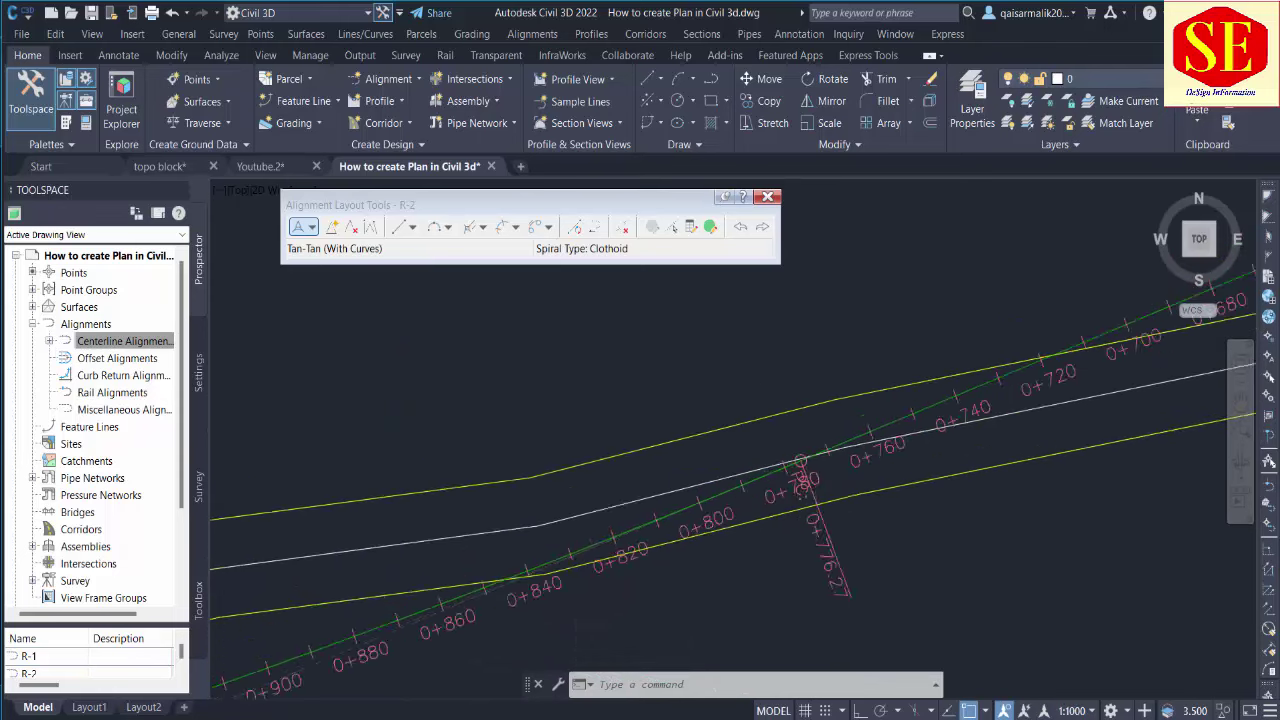
scroll(800, 462, down, 5)
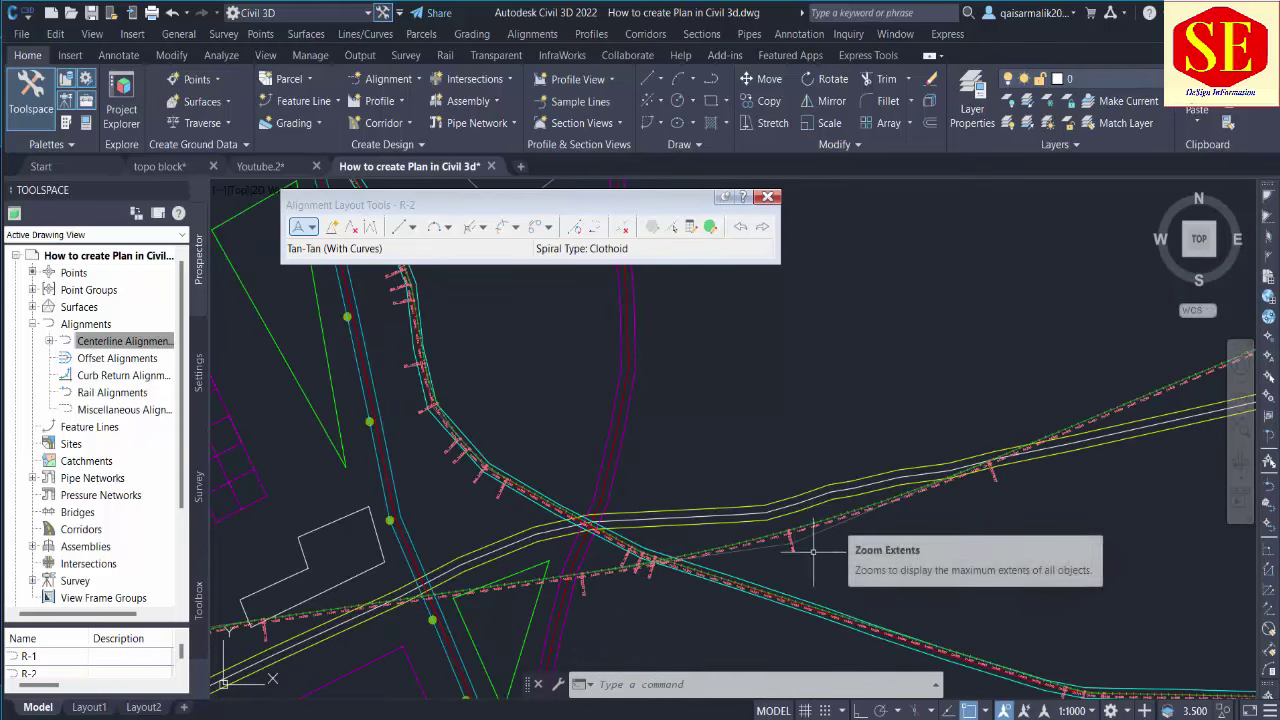
scroll(698, 594, up, 2)
scroll(841, 619, up, 2)
mouse_move(841, 619)
middle_down()
mouse_move(746, 531)
mouse_move(592, 451)
middle_up()
middle_drag(1086, 589, 710, 470)
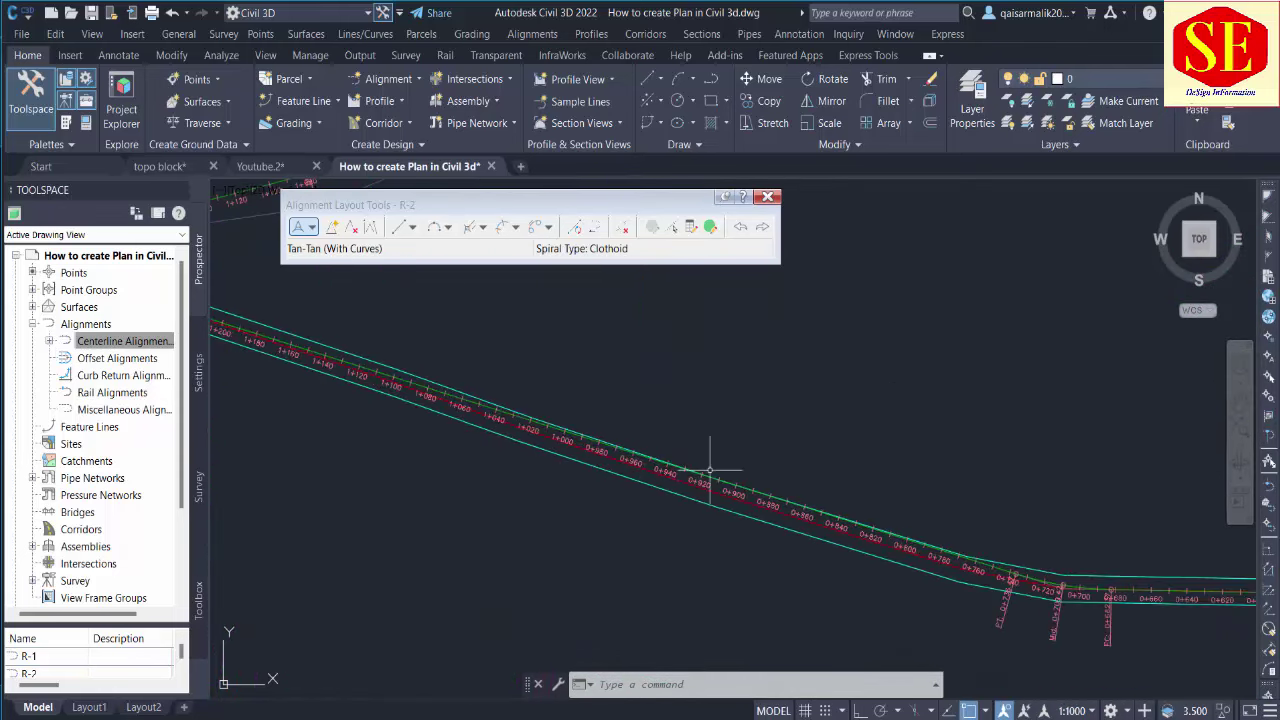
scroll(1078, 596, up, 4)
click(857, 508)
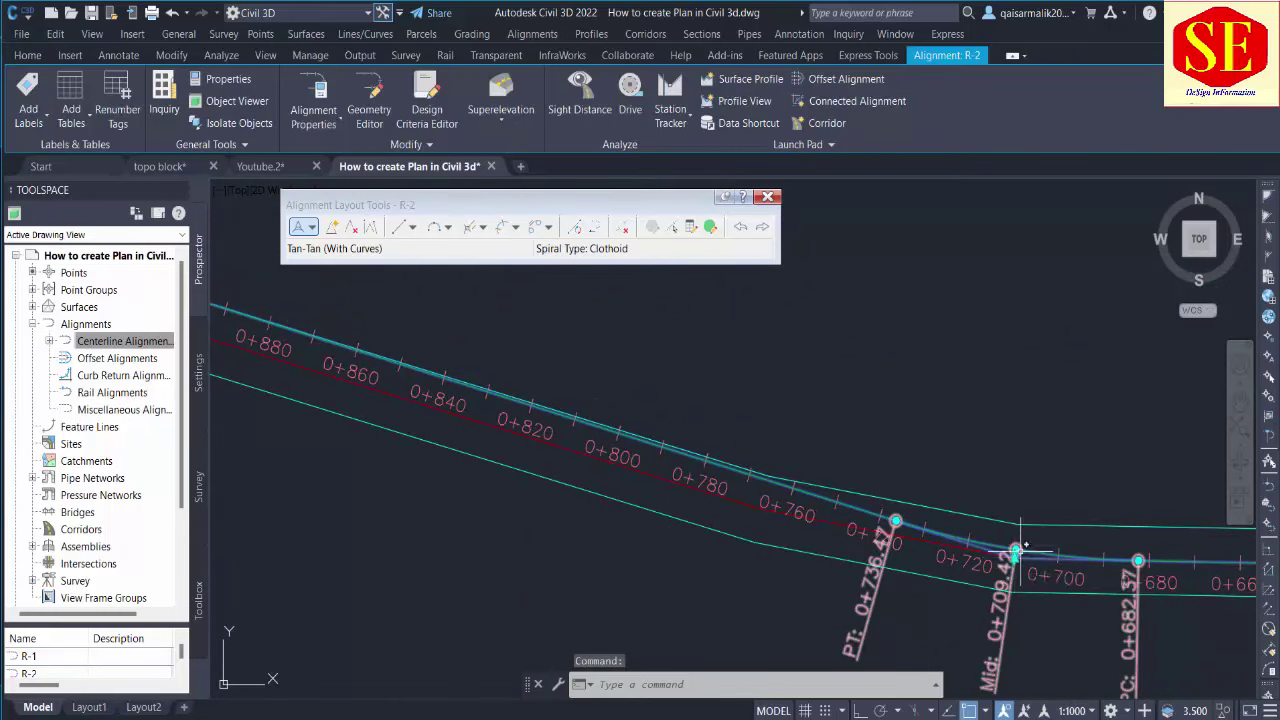
scroll(1020, 548, down, 6)
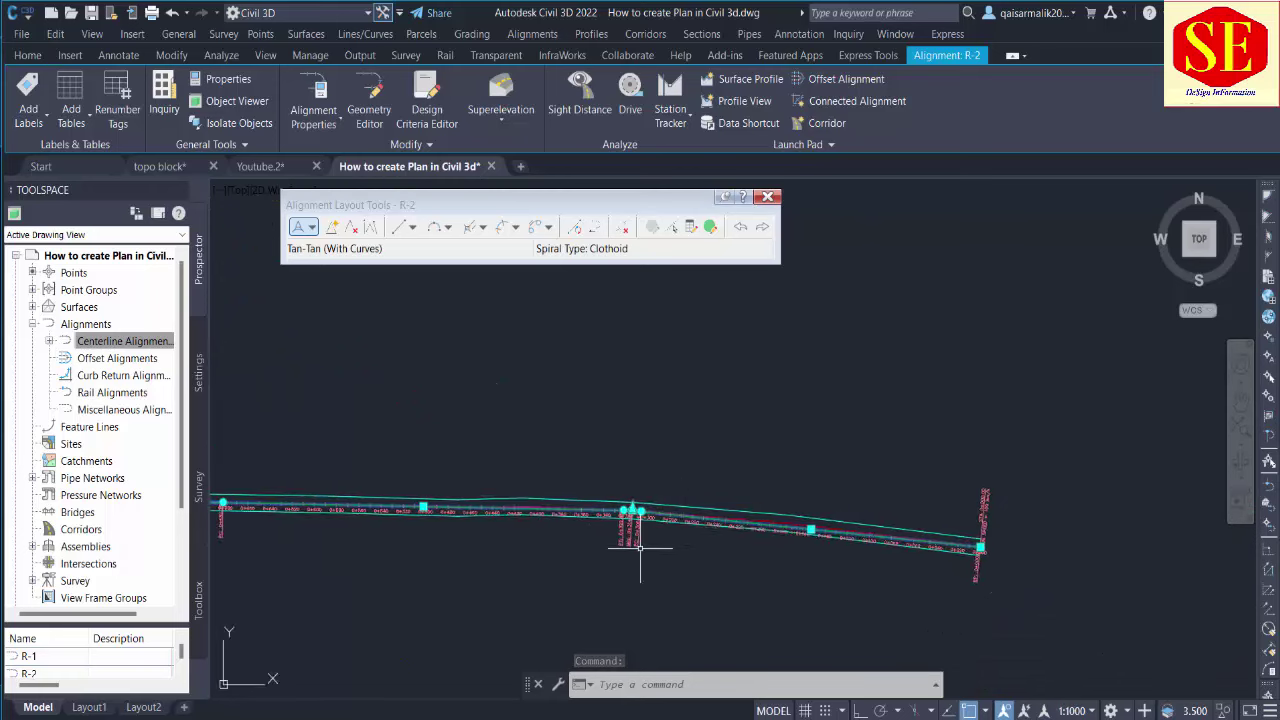
scroll(640, 548, up, 5)
key(Escape)
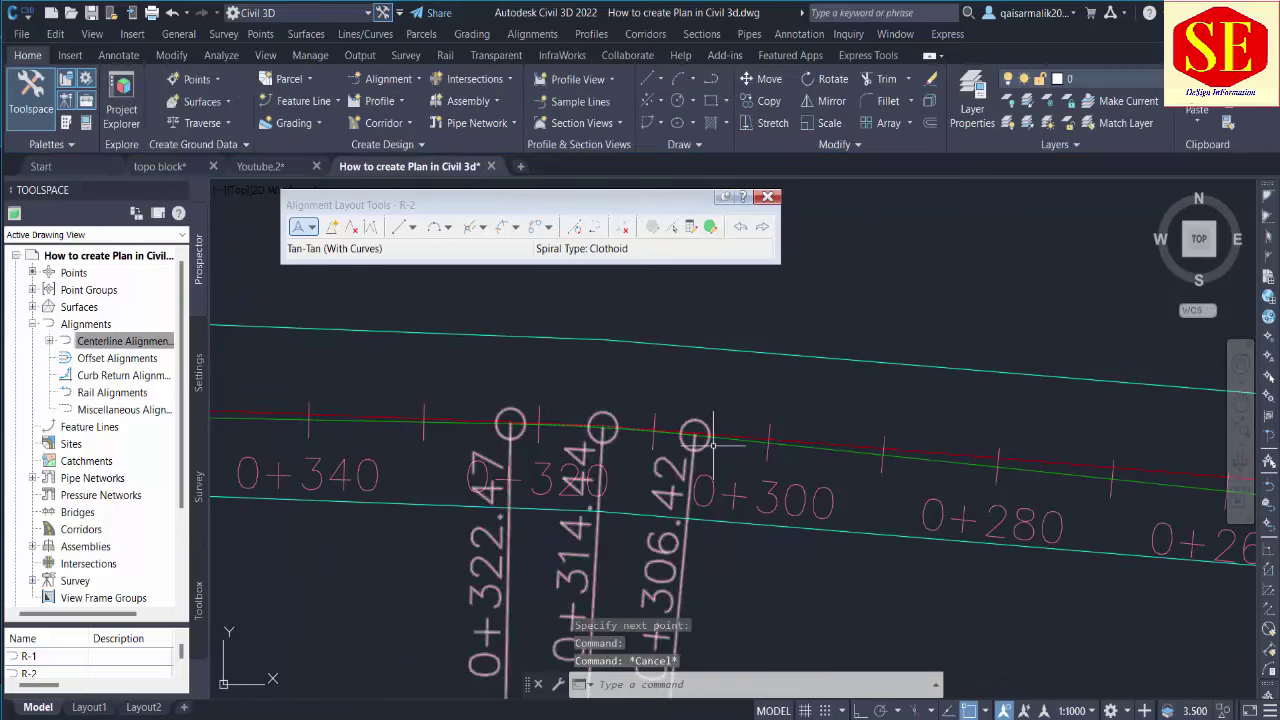
Lengthen the R-2 curve near station 0+314 by stretching its PC point to about station 0+260.
click(744, 442)
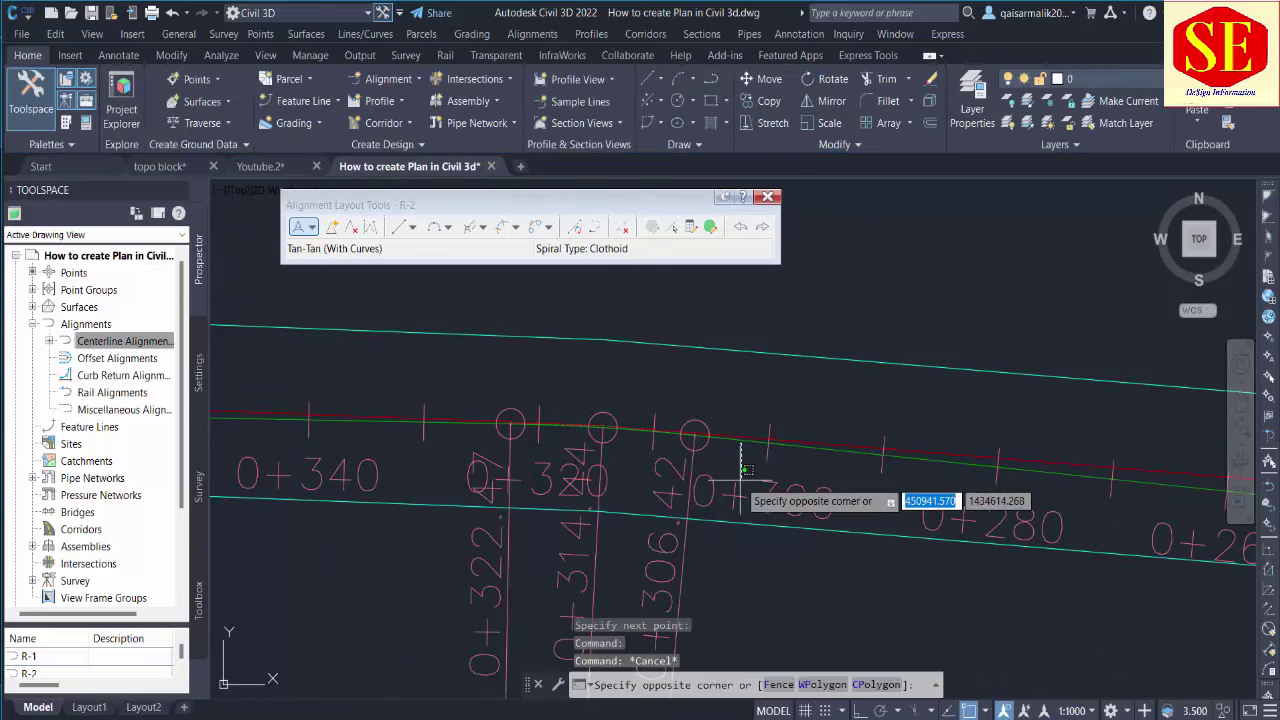
key(Escape)
scroll(840, 497, down, 2)
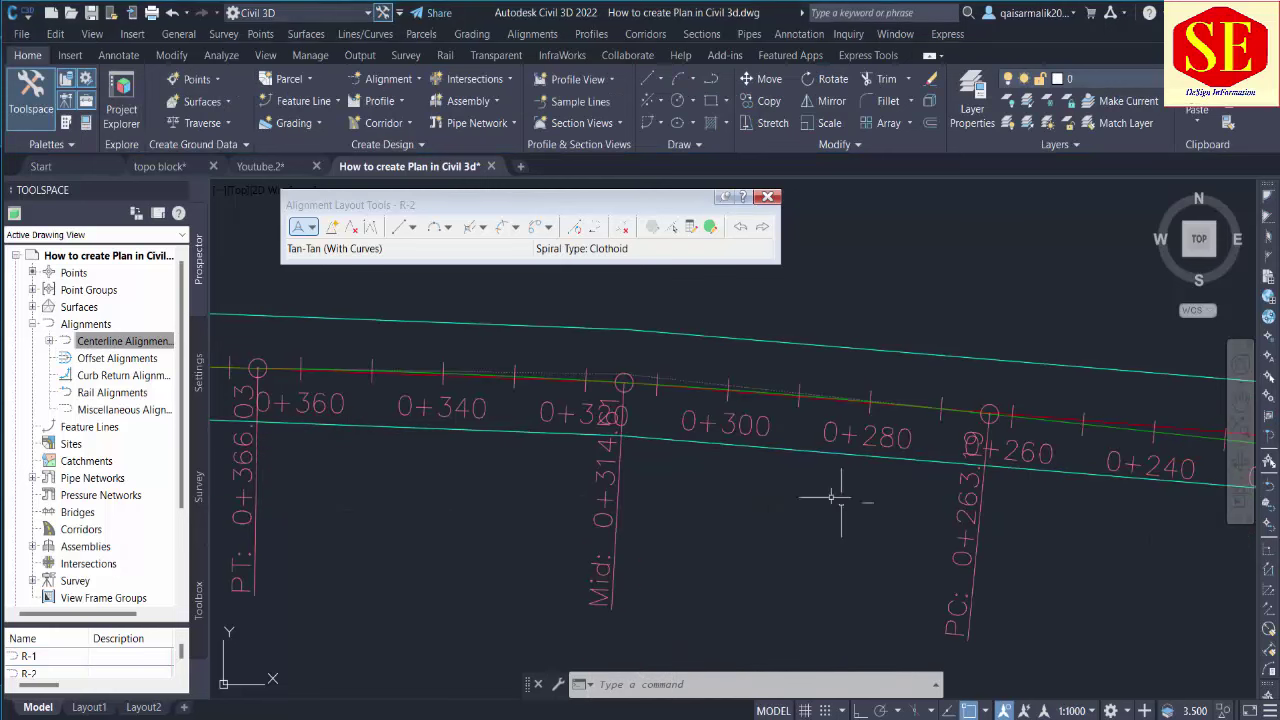
scroll(630, 380, up, 2)
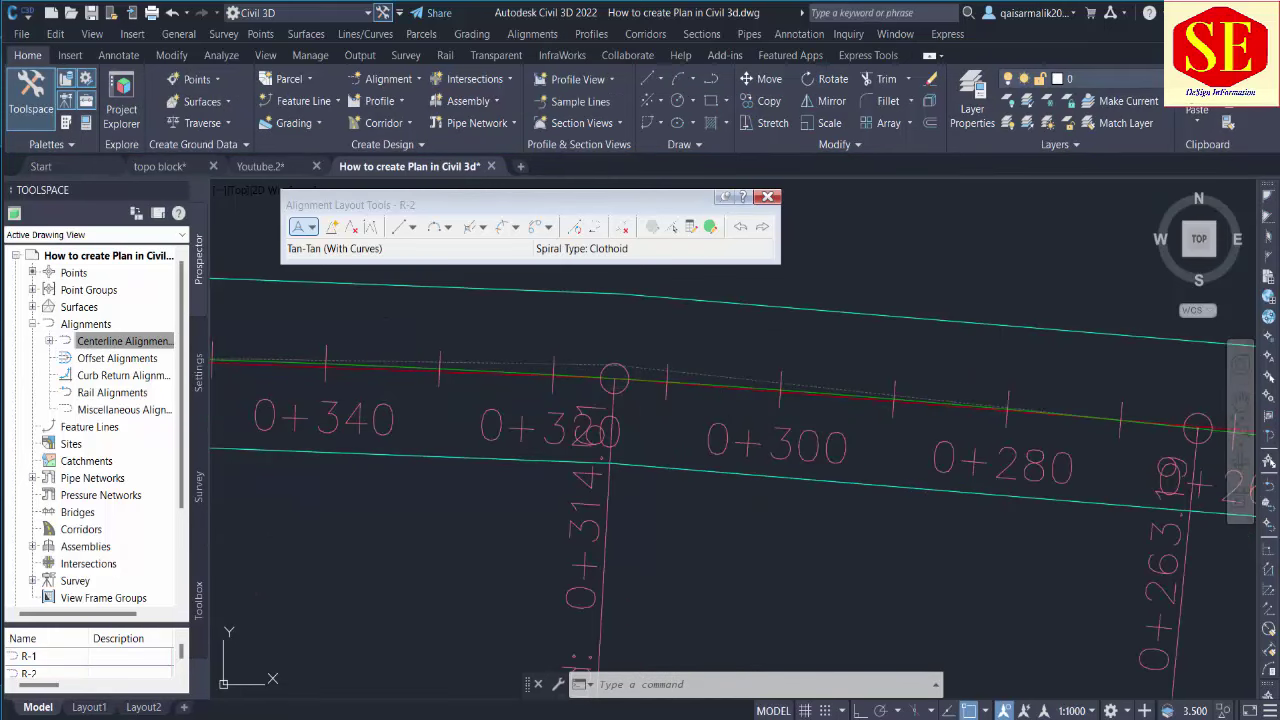
click(658, 380)
middle_drag(906, 460, 613, 451)
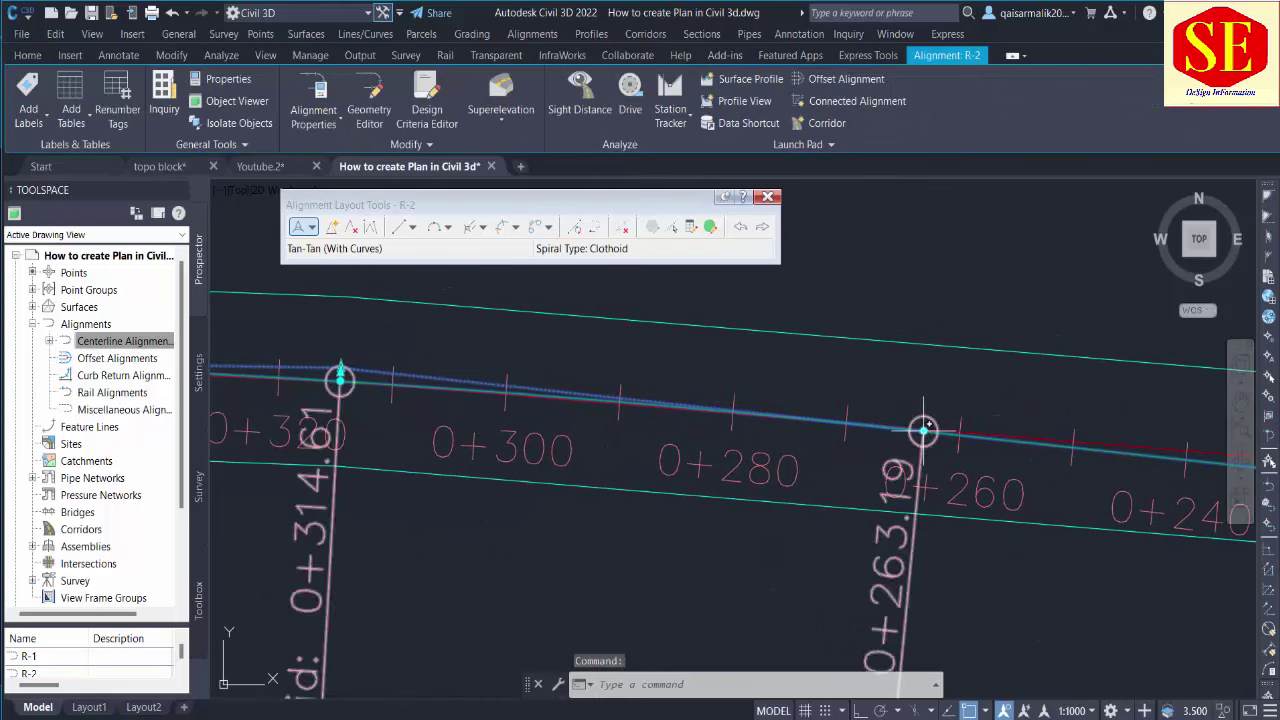
click(923, 430)
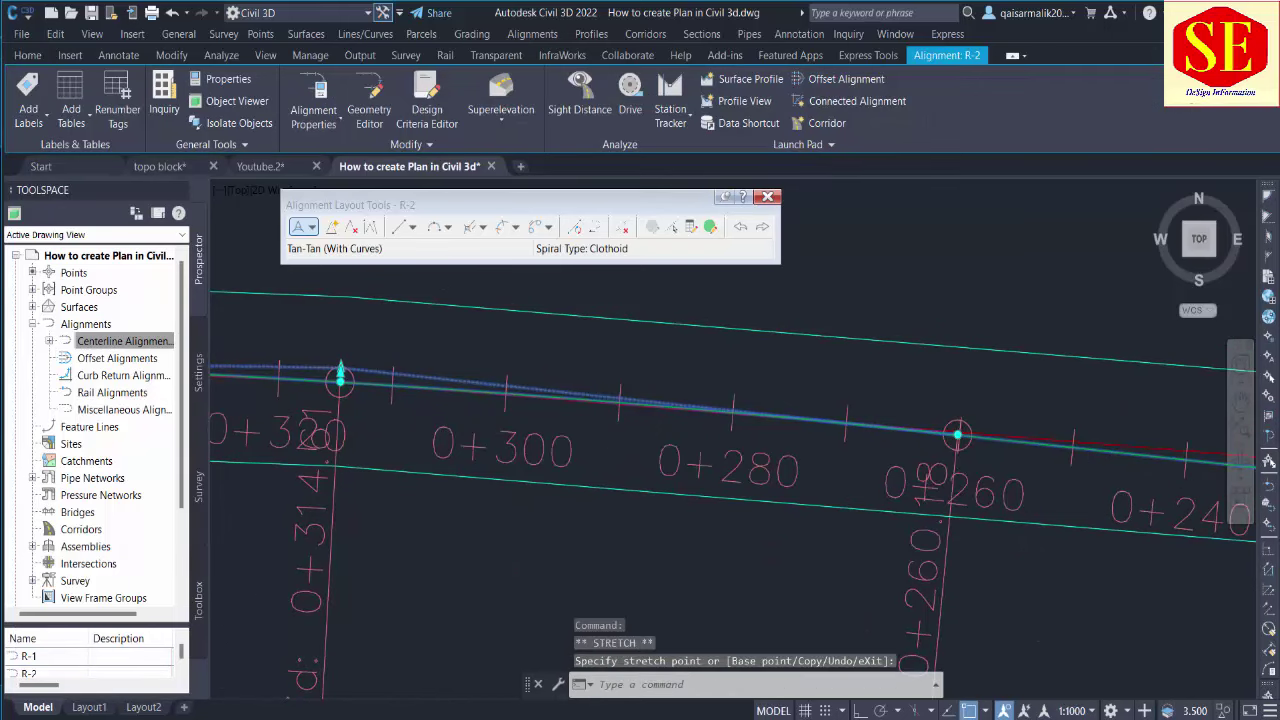
scroll(957, 430, down, 3)
scroll(1166, 524, up, 3)
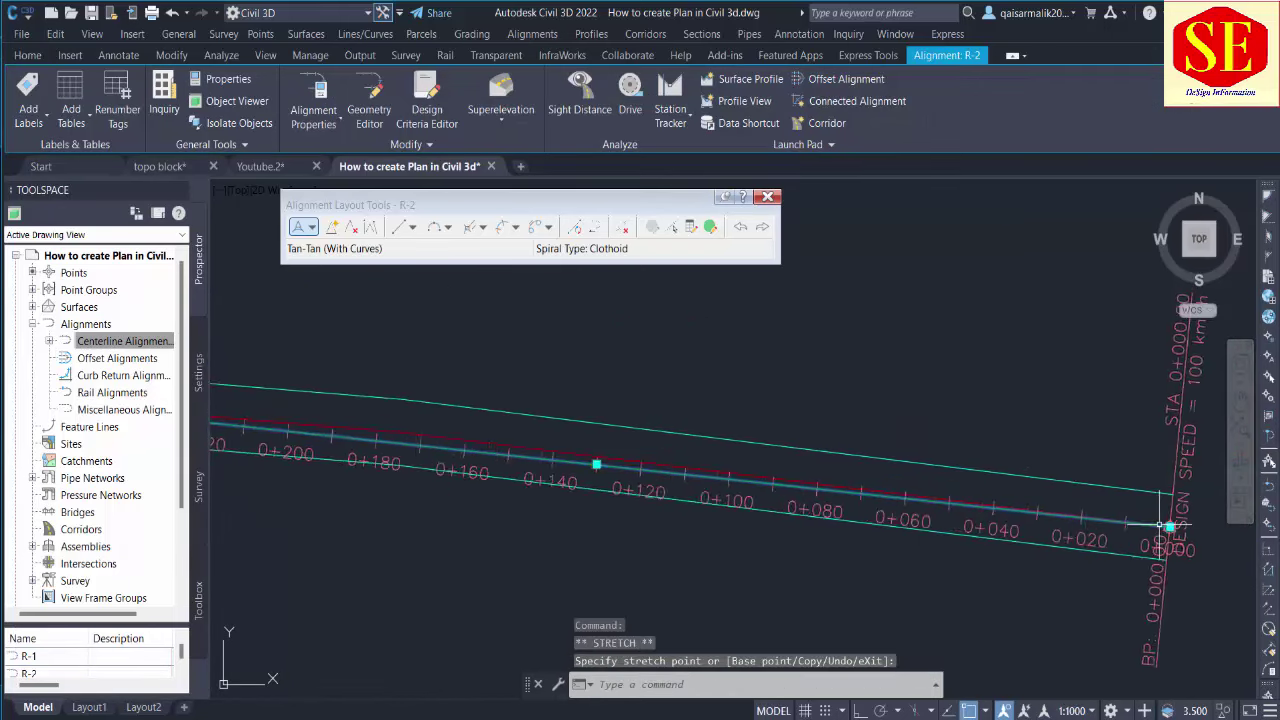
middle_drag(543, 480, 1024, 494)
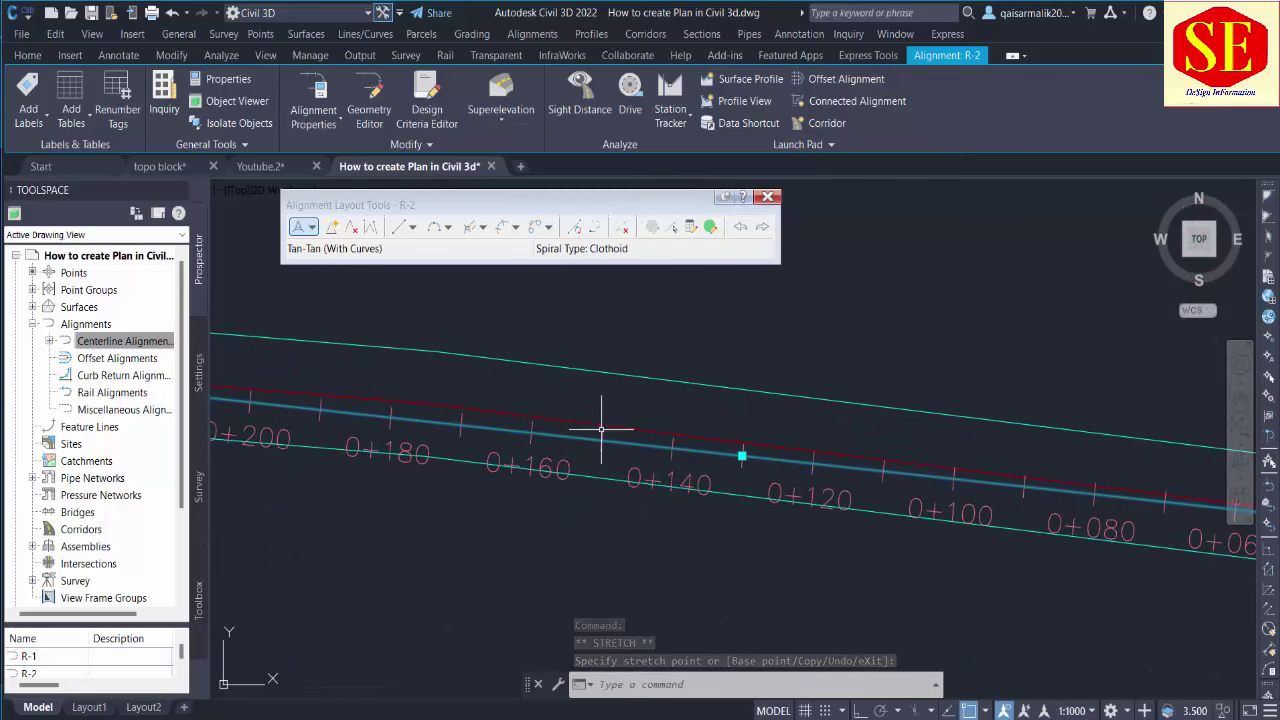
scroll(766, 480, down, 5)
key(Escape)
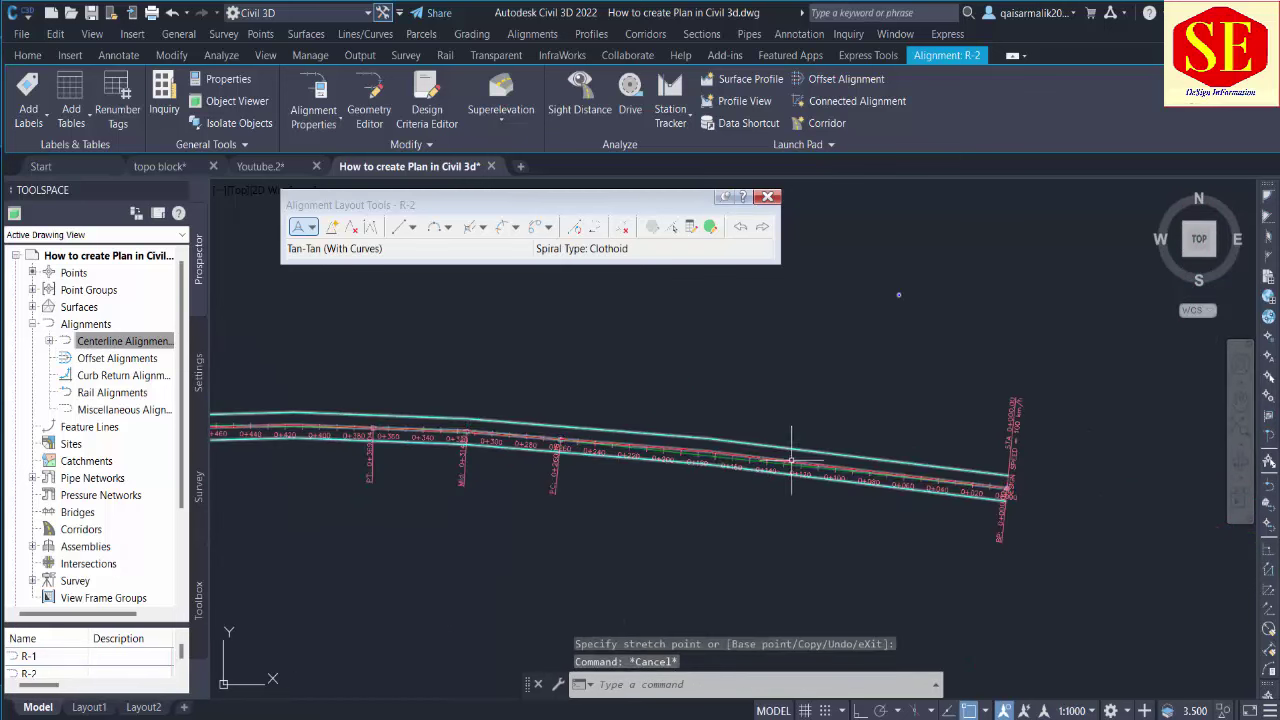
Insert a PI into R-2 on the red road centerline at about station 0+930.
scroll(791, 460, up, 2)
scroll(747, 457, up, 2)
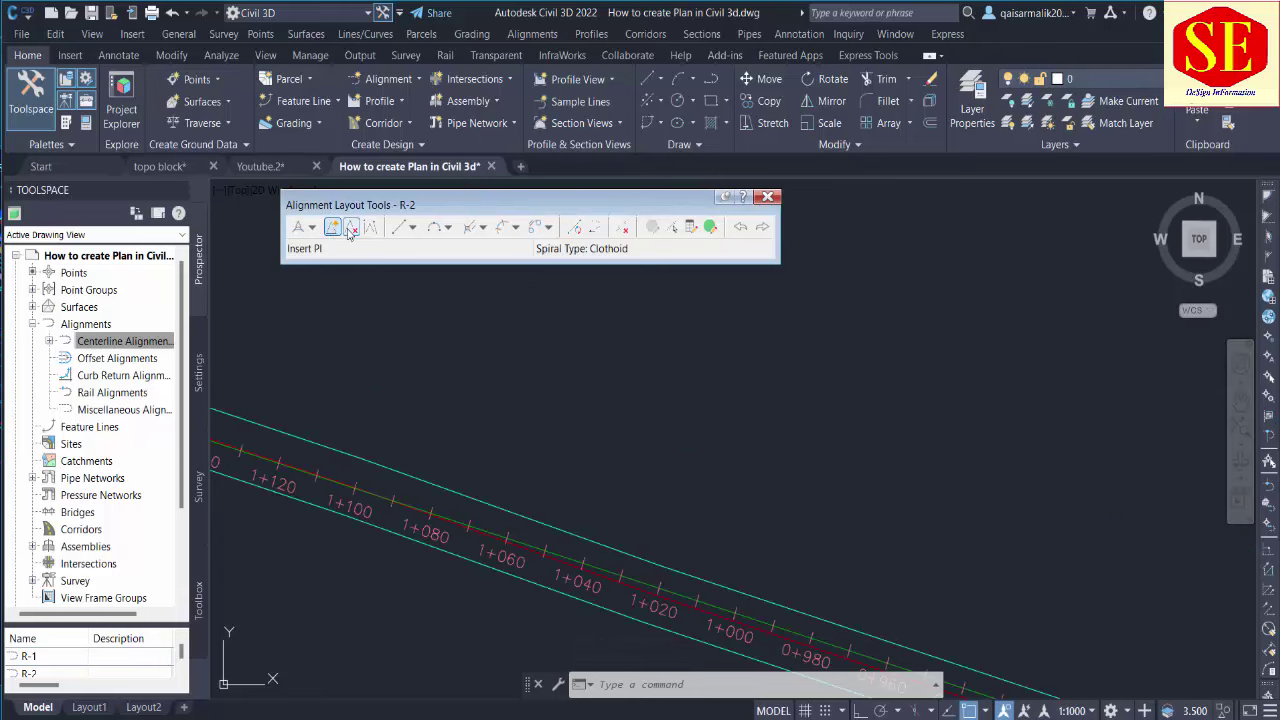
click(335, 229)
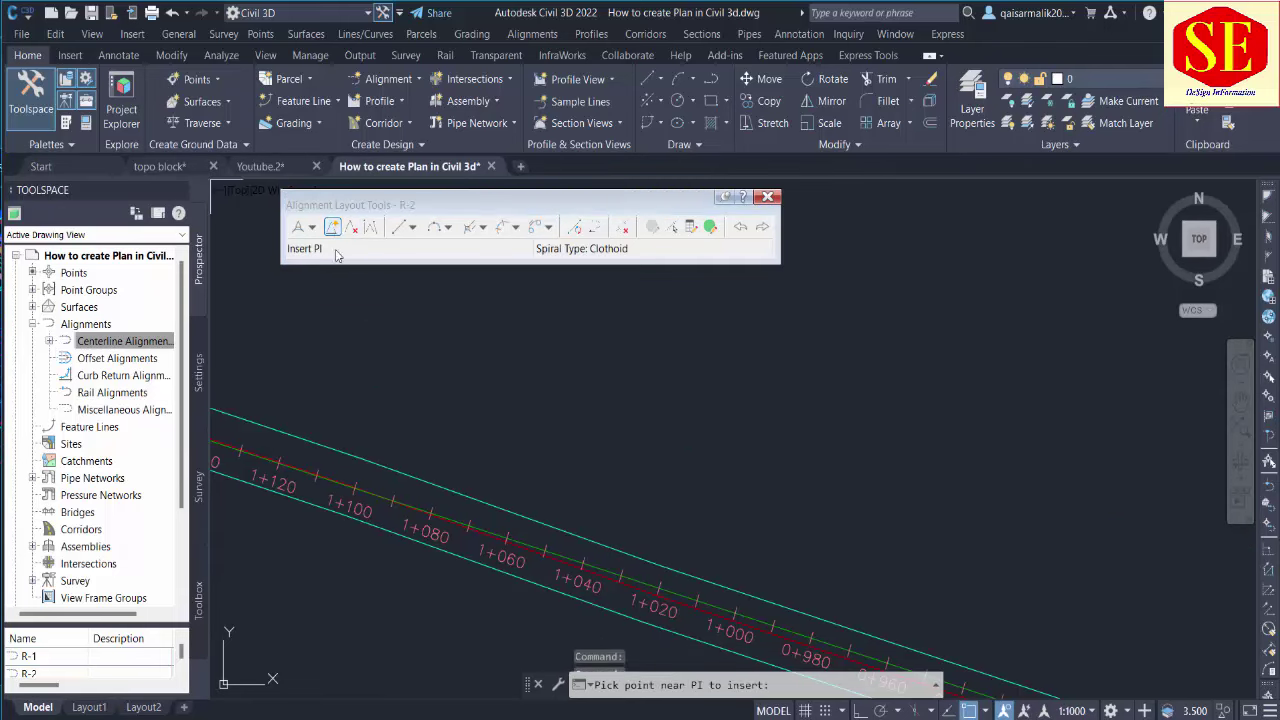
scroll(886, 623, up, 2)
scroll(810, 490, down, 1)
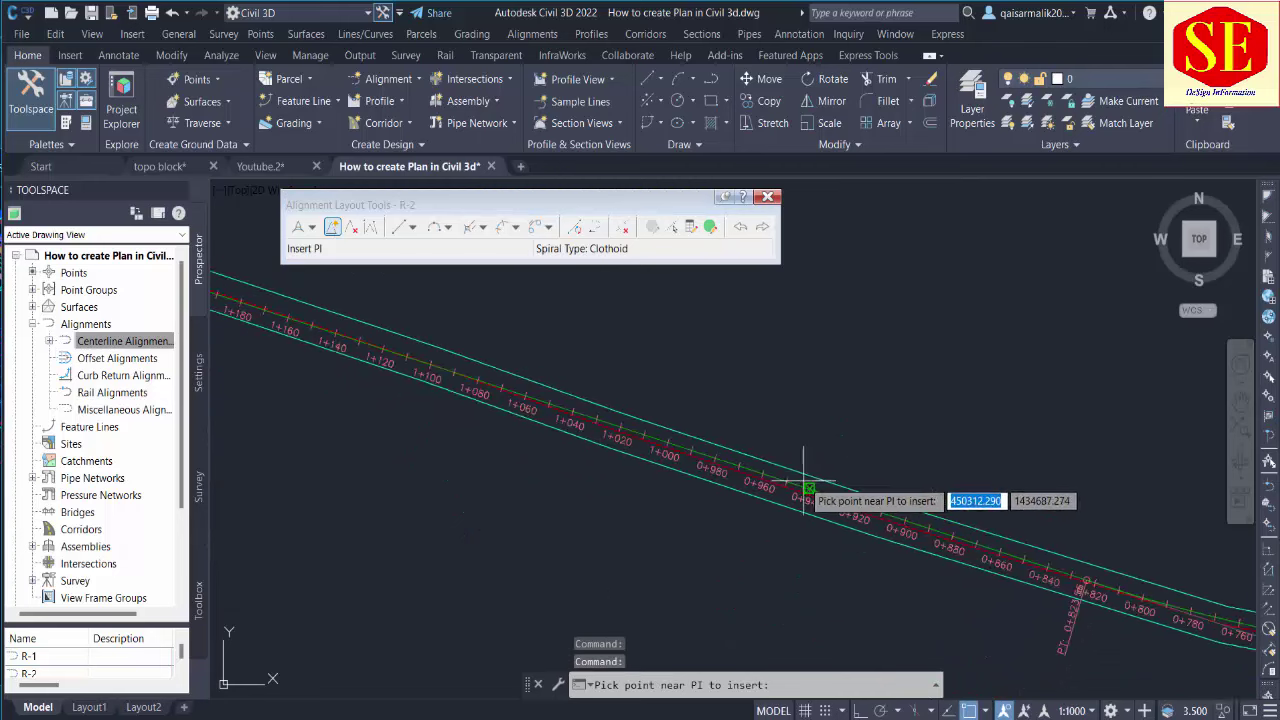
scroll(700, 500, down, 1)
scroll(916, 540, up, 3)
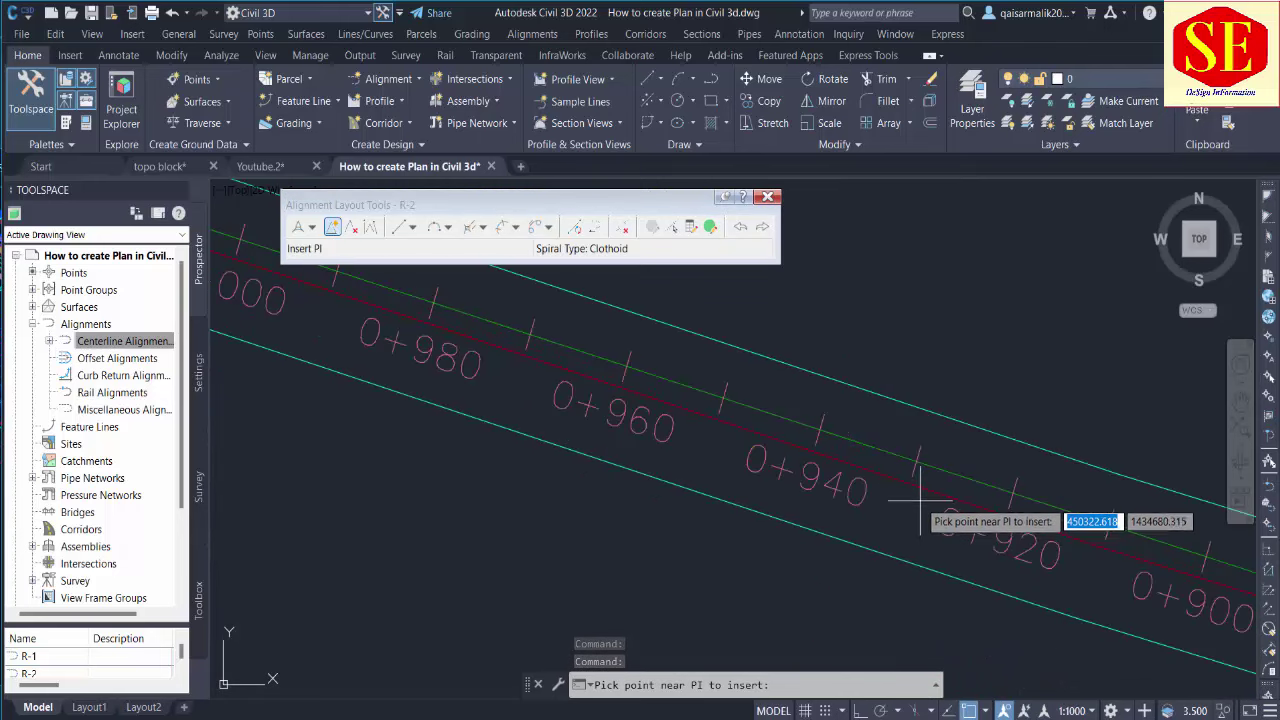
scroll(971, 371, down, 3)
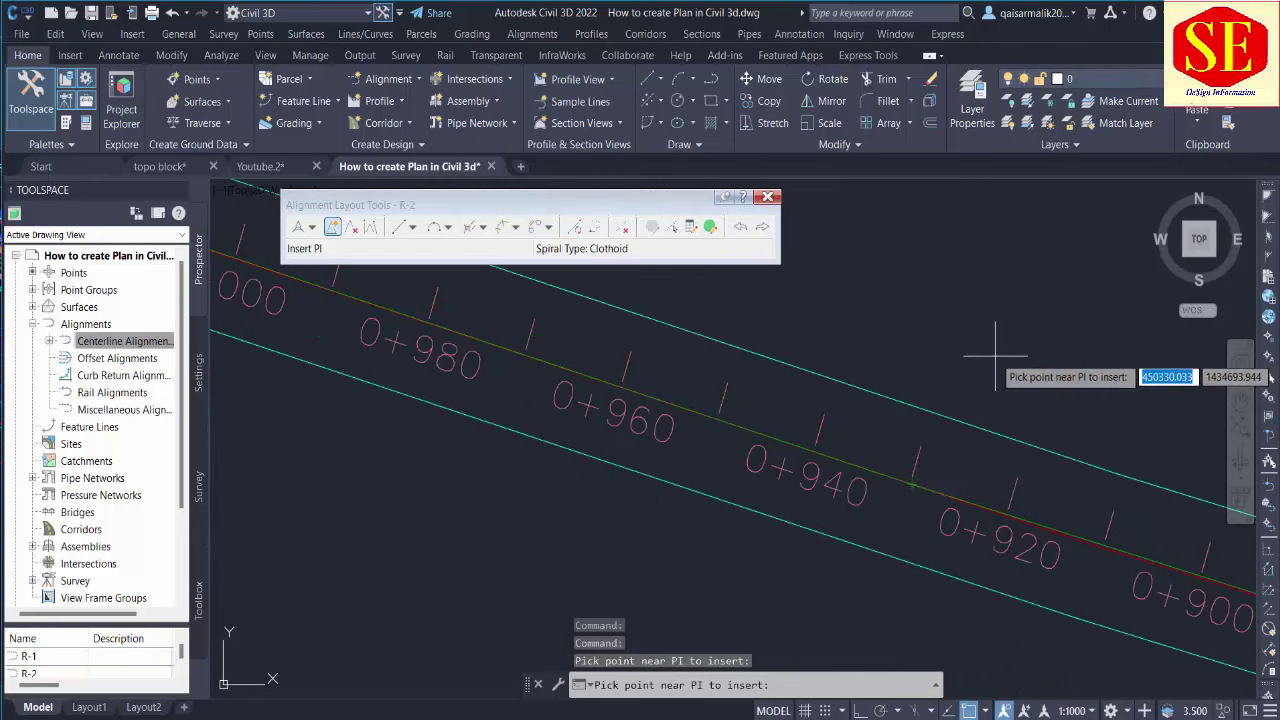
Insert another PI into R-2 on the red road centerline at about station 1+220.
mouse_move(971, 371)
middle_down()
mouse_move(872, 467)
mouse_move(873, 578)
middle_up()
scroll(873, 584, down, 3)
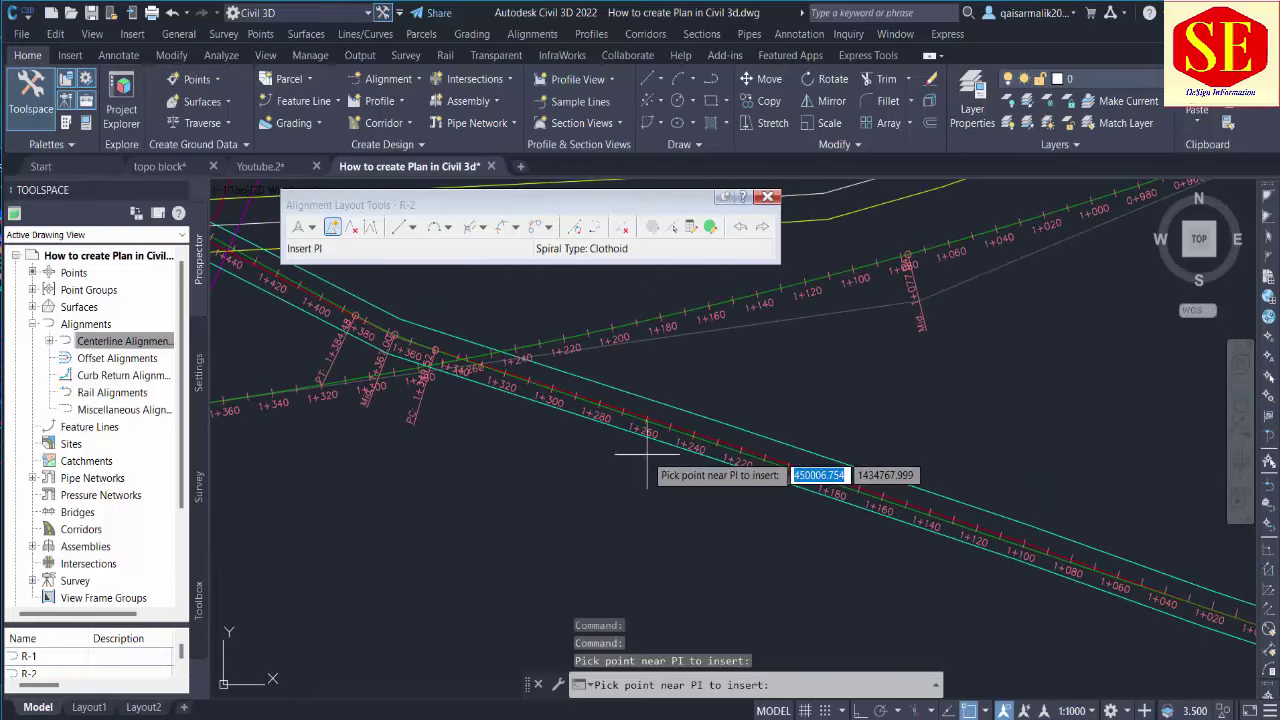
scroll(647, 457, up, 5)
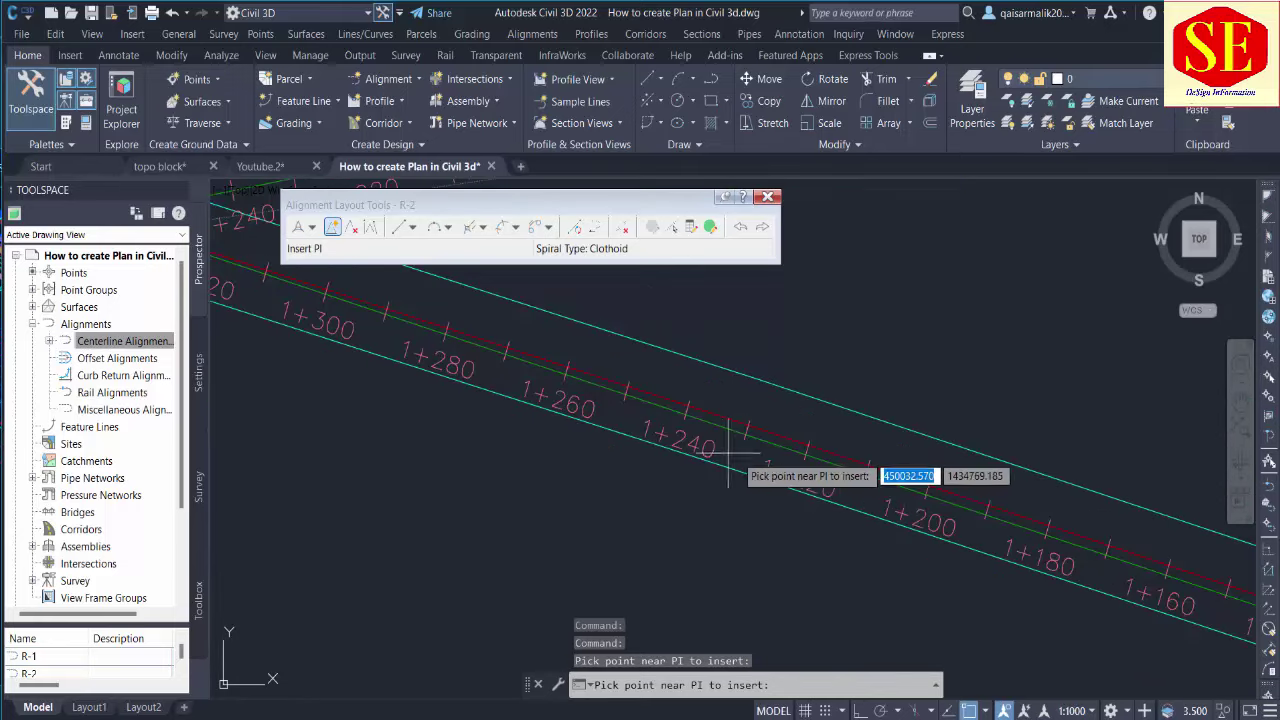
click(809, 445)
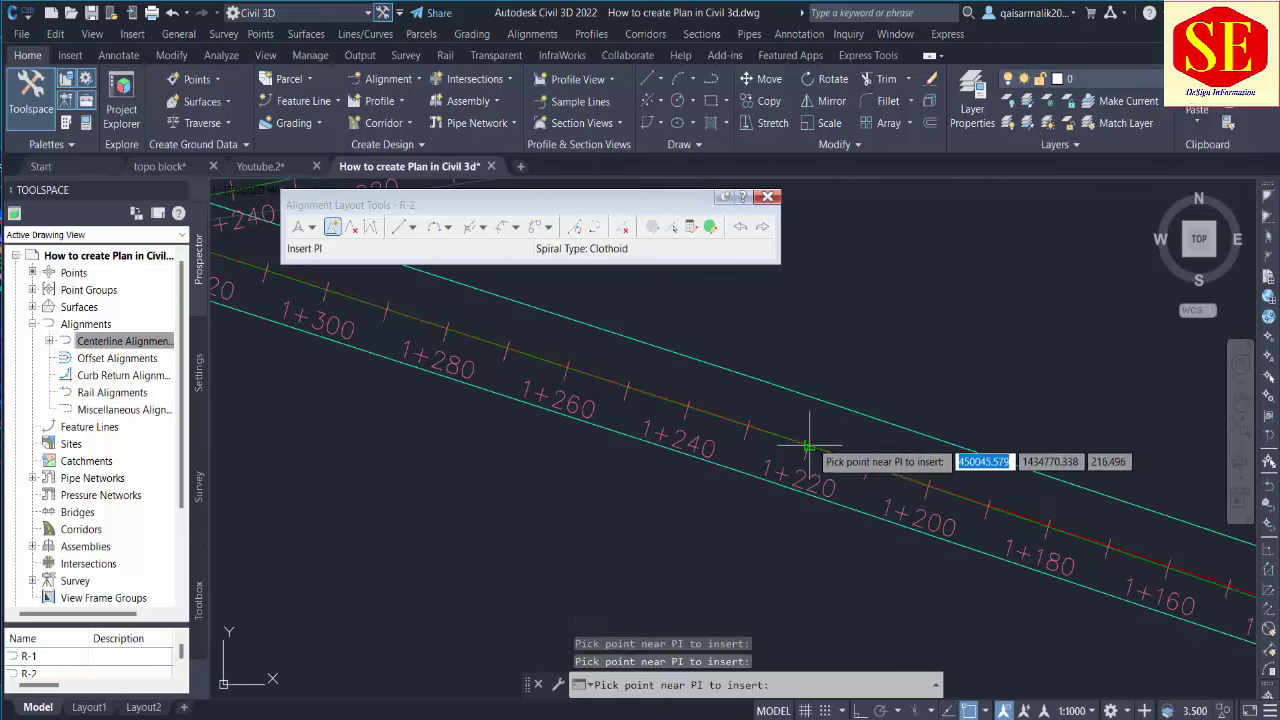
scroll(828, 449, down, 3)
middle_drag(648, 403, 836, 519)
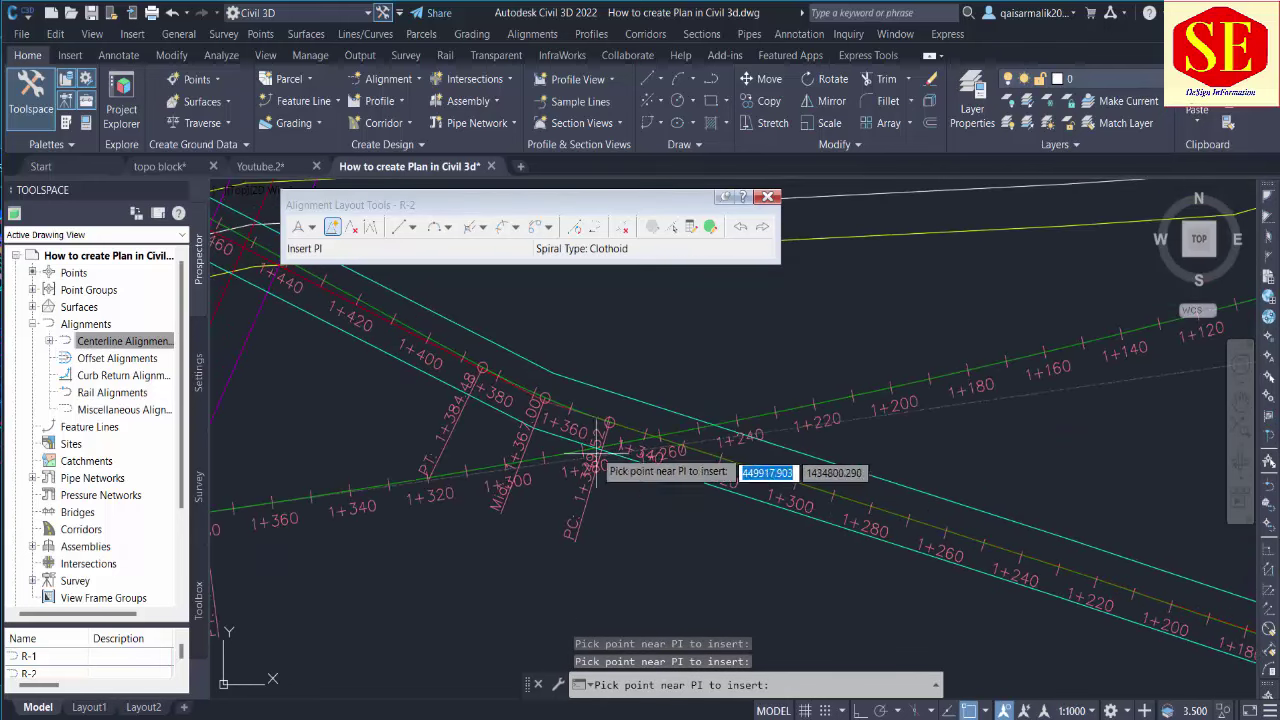
Insert a PI into R-2 on the red road centerline at about station 1+510.
middle_drag(600, 452, 789, 602)
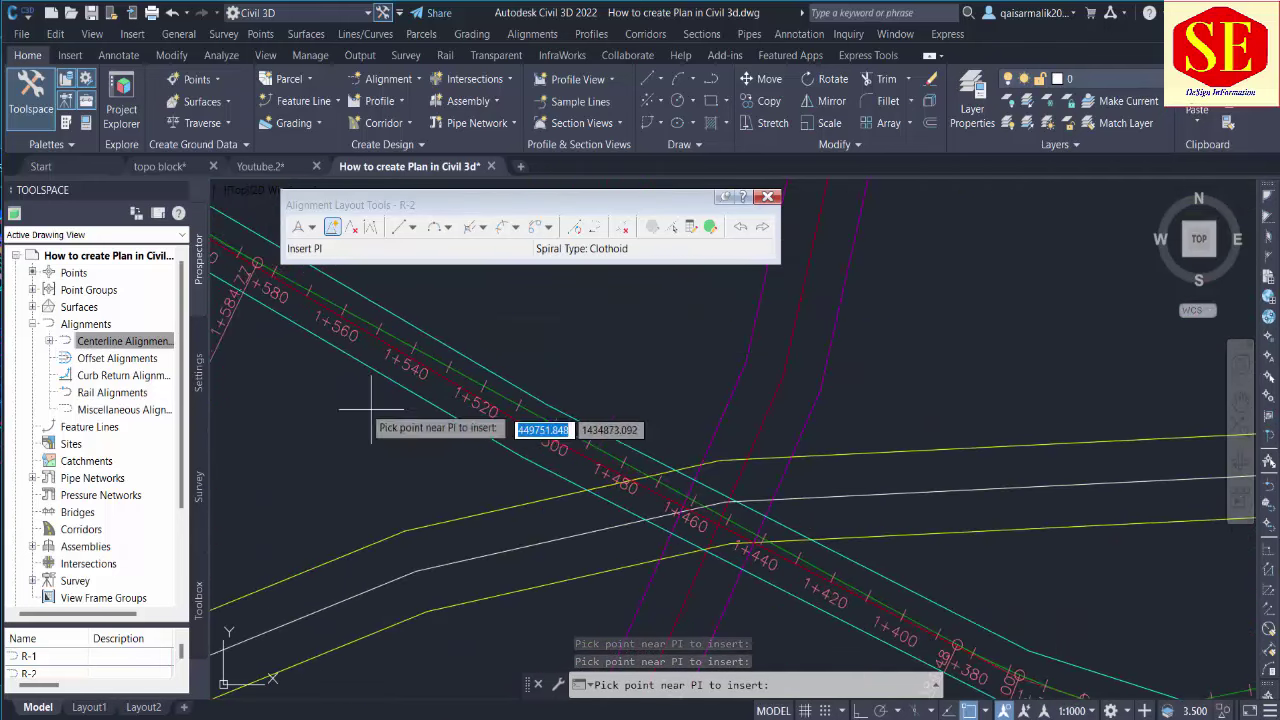
scroll(490, 395, up, 2)
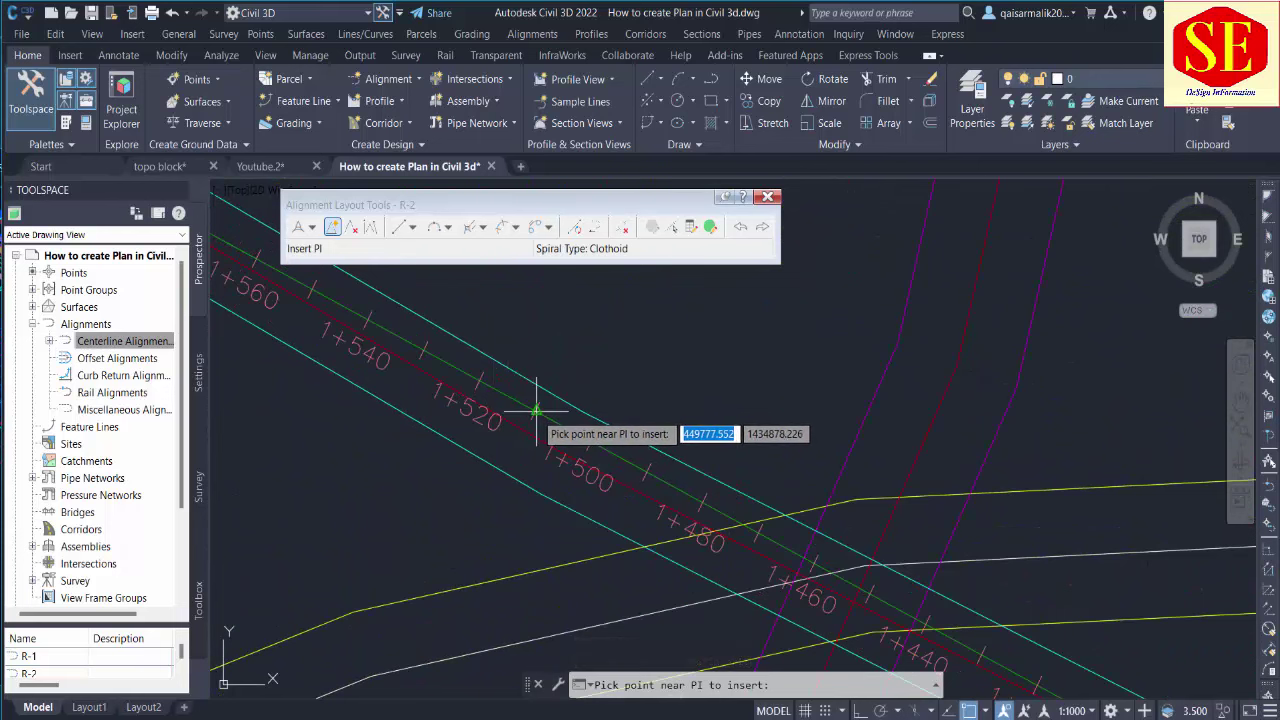
scroll(537, 410, up, 3)
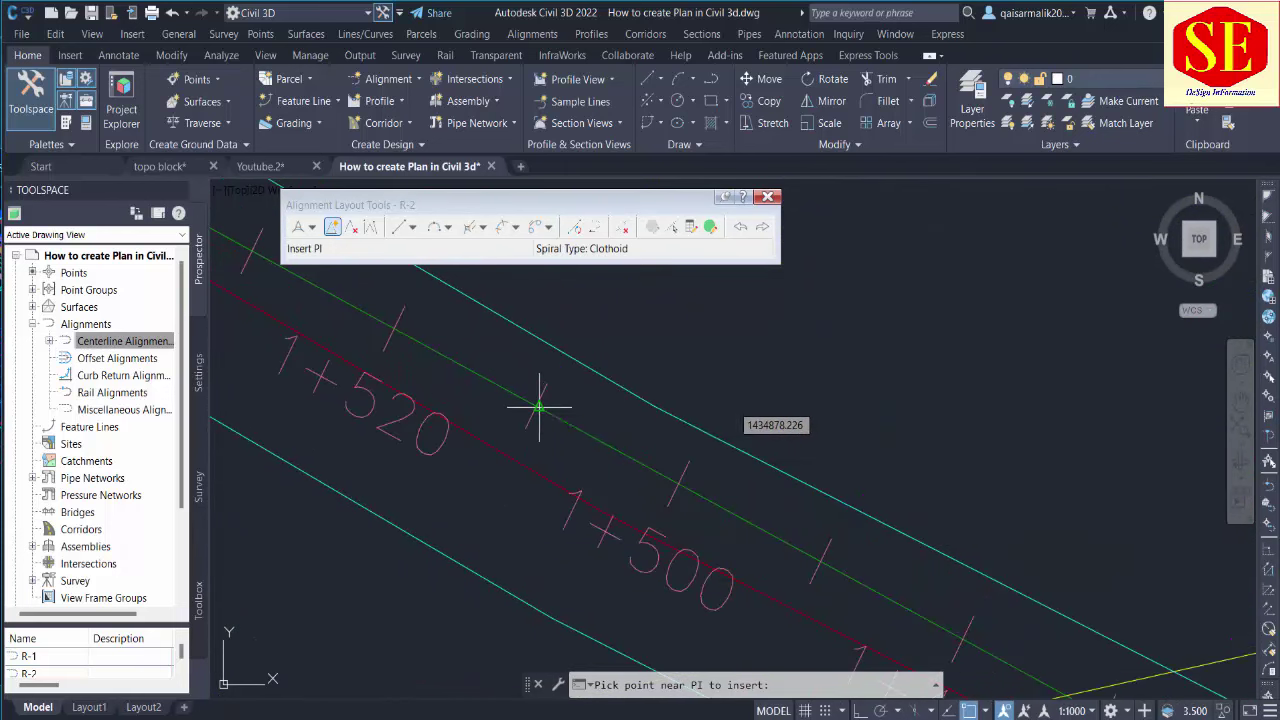
click(511, 454)
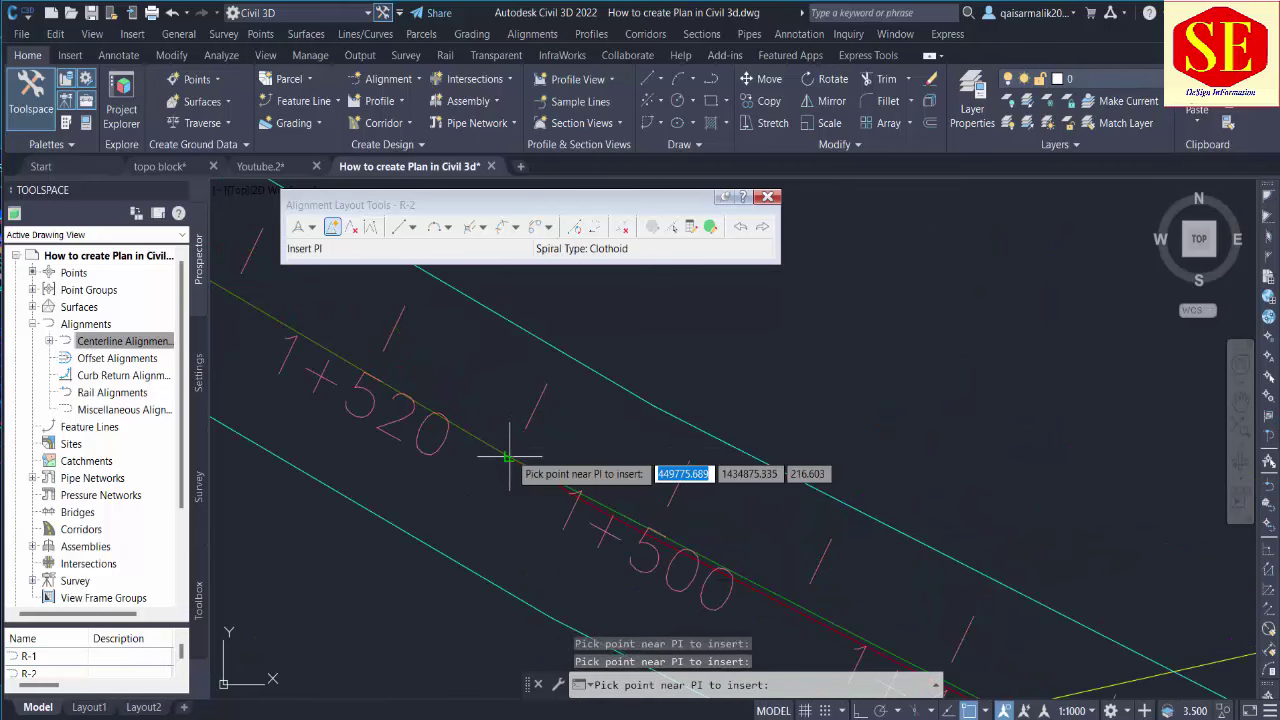
scroll(755, 440, down, 4)
middle_drag(538, 393, 926, 616)
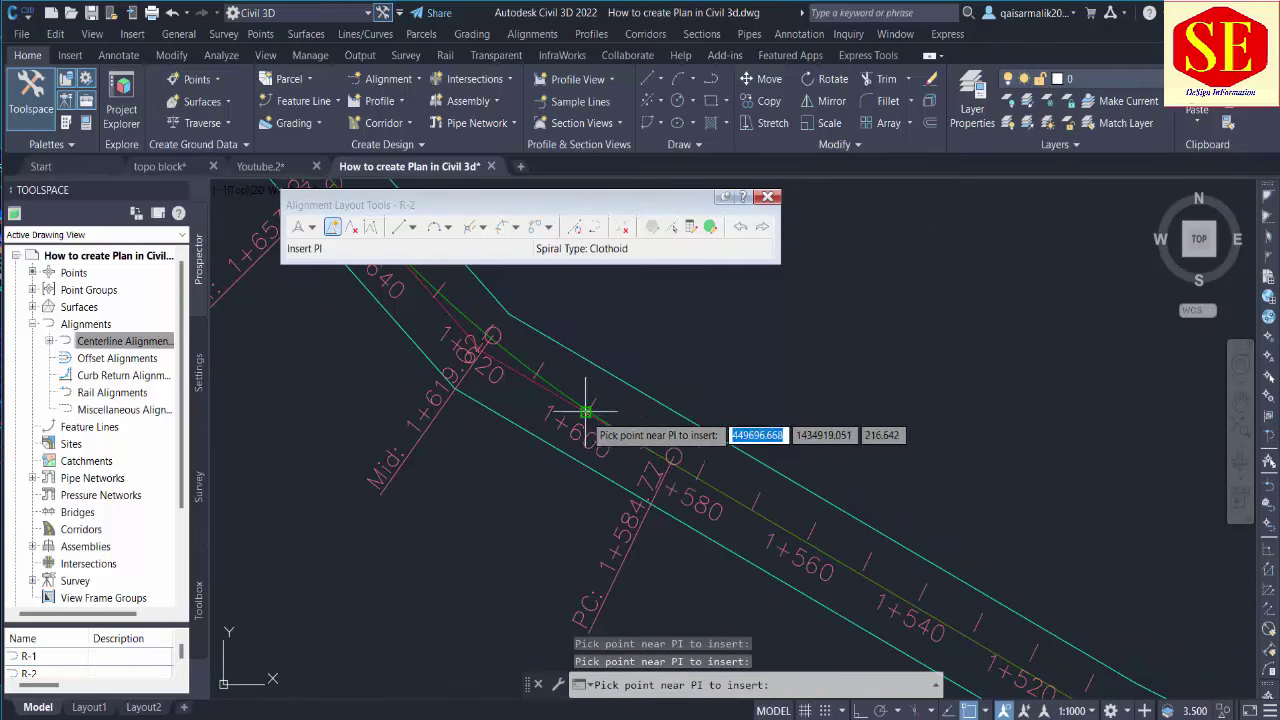
scroll(586, 423, down, 4)
middle_drag(829, 600, 614, 435)
scroll(600, 492, up, 4)
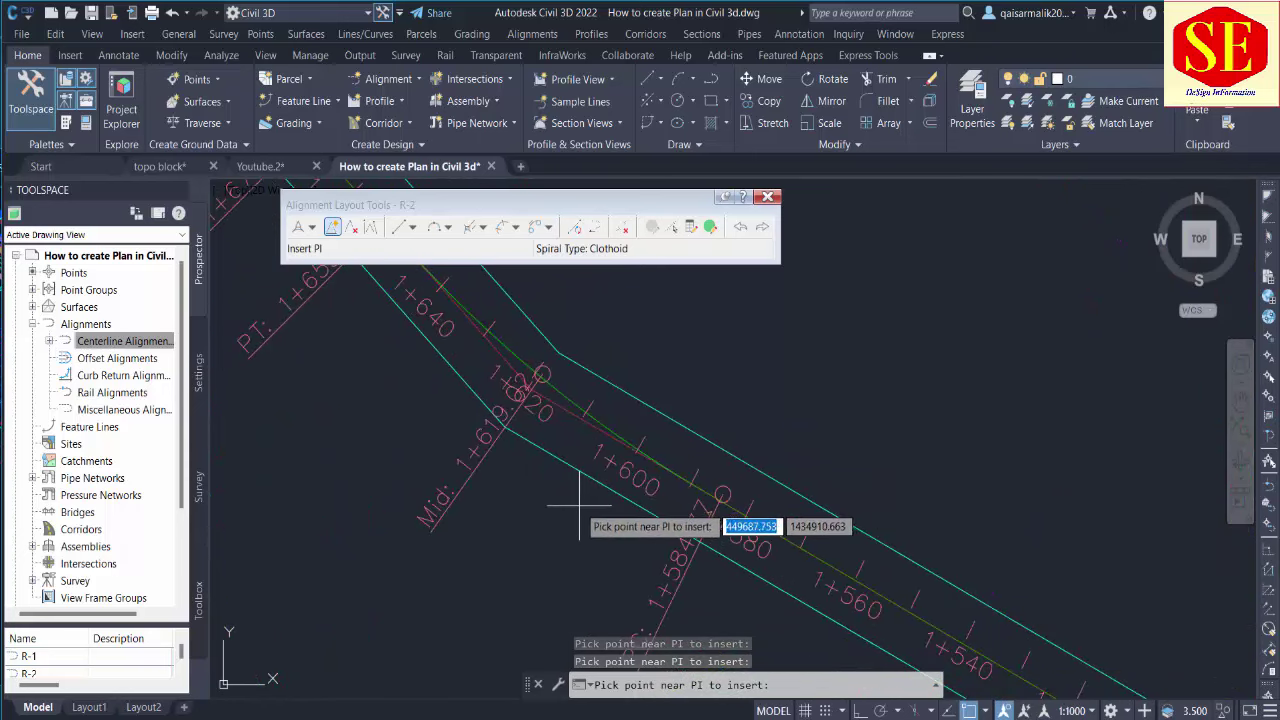
key(Return)
Examine how R-2 follows the red road centerline from about station 1+380 to beyond 1+700.
scroll(577, 506, down, 2)
middle_drag(838, 642, 640, 470)
middle_drag(700, 528, 546, 386)
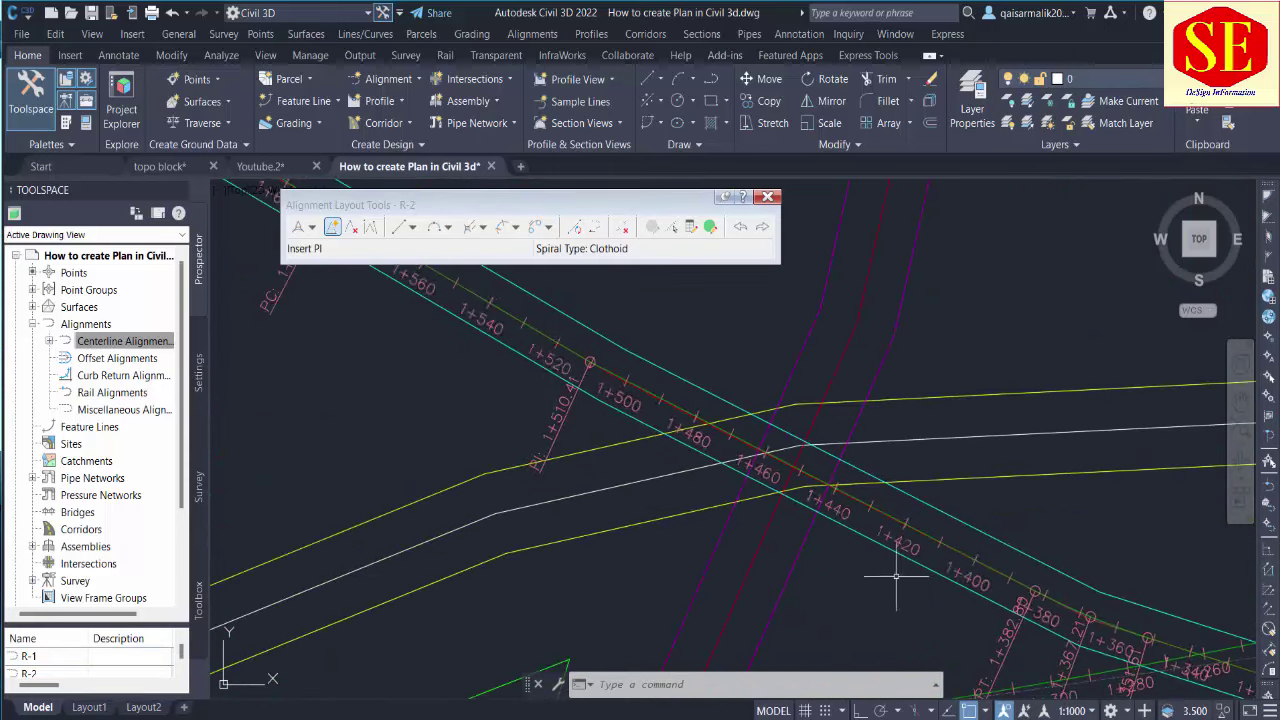
scroll(894, 574, down, 1)
middle_drag(894, 574, 826, 457)
scroll(600, 428, down, 1)
middle_drag(580, 380, 749, 543)
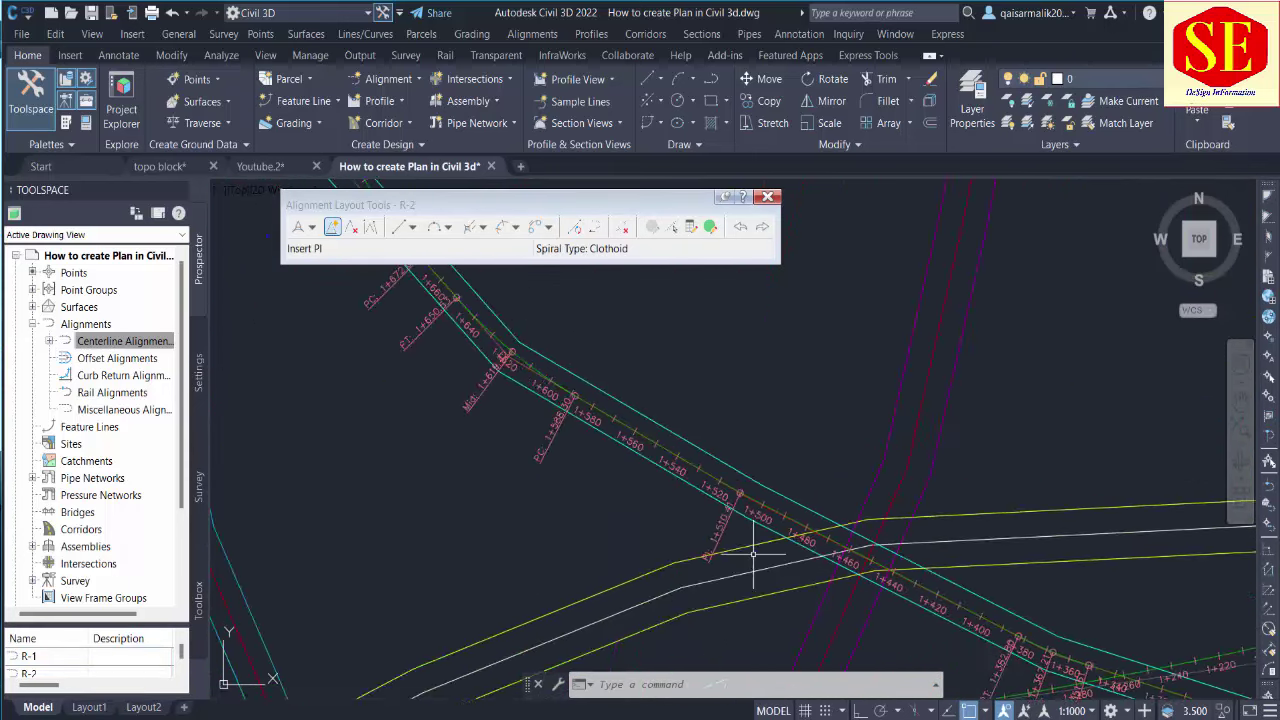
scroll(714, 522, up, 3)
scroll(724, 510, down, 4)
middle_drag(621, 440, 845, 674)
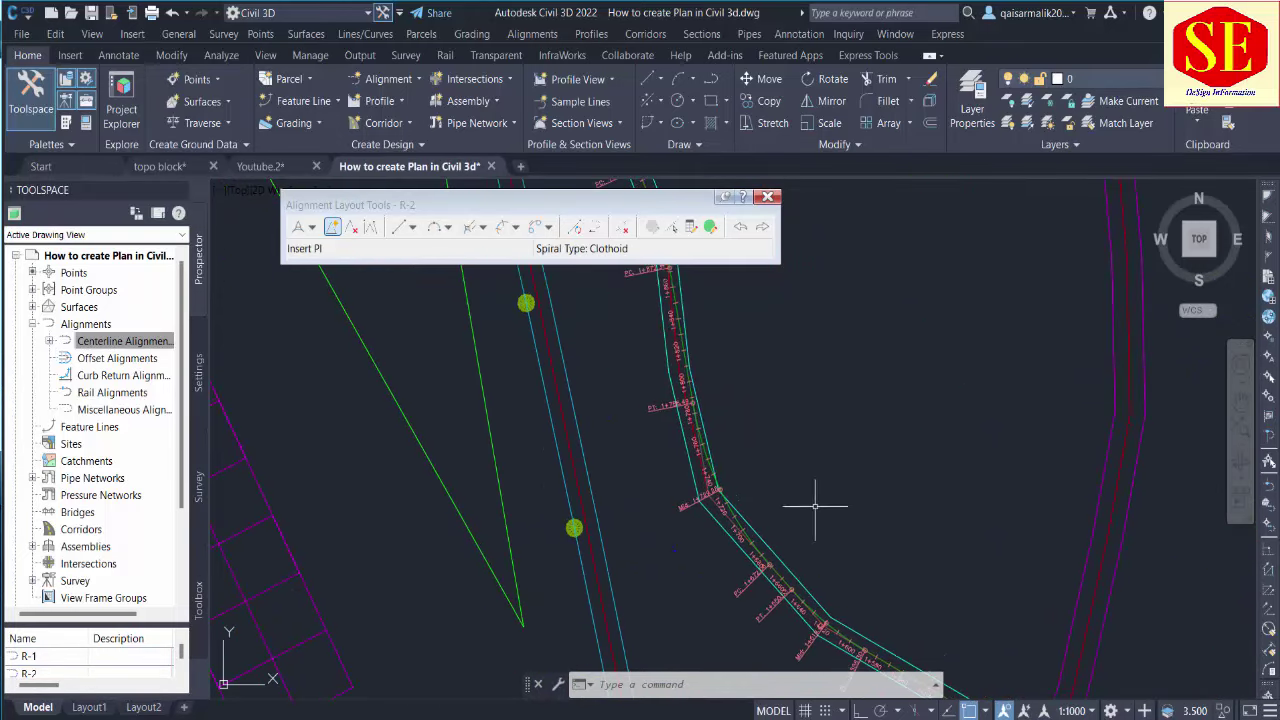
Try deleting the R-2 PI near the PT point at station 1+786.49.
middle_drag(812, 508, 821, 582)
scroll(684, 484, up, 4)
scroll(700, 468, up, 3)
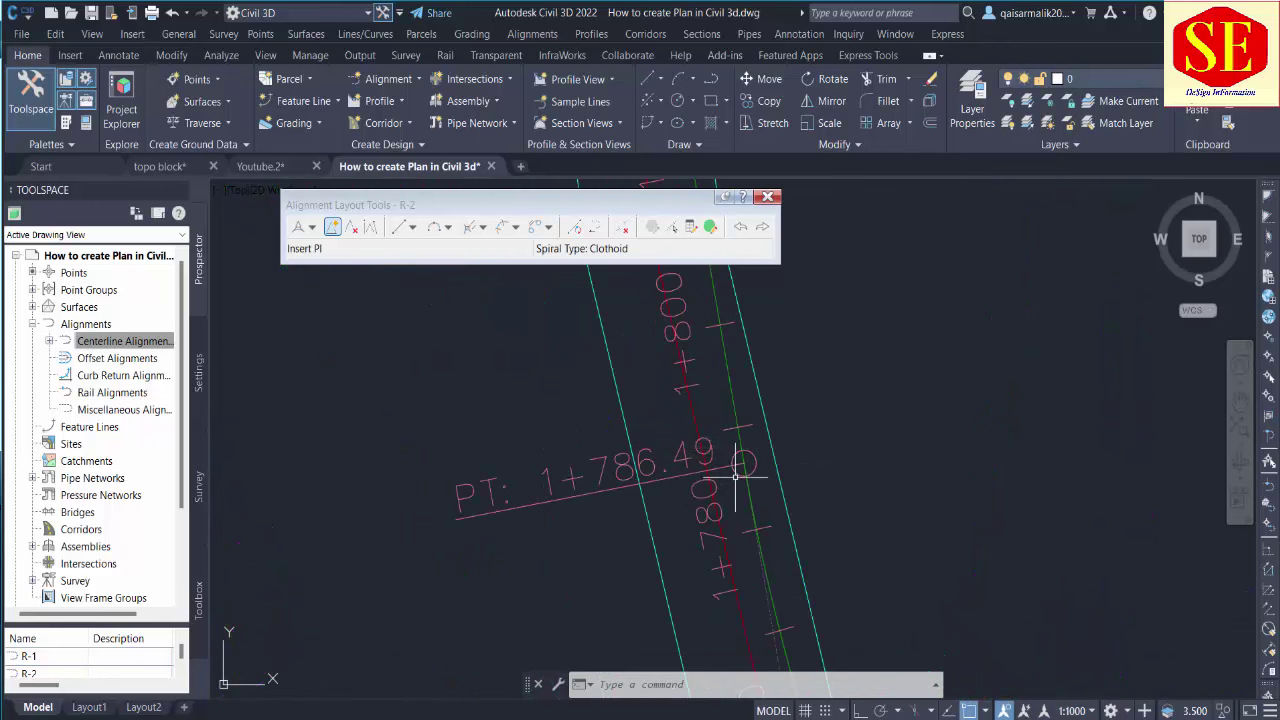
click(351, 228)
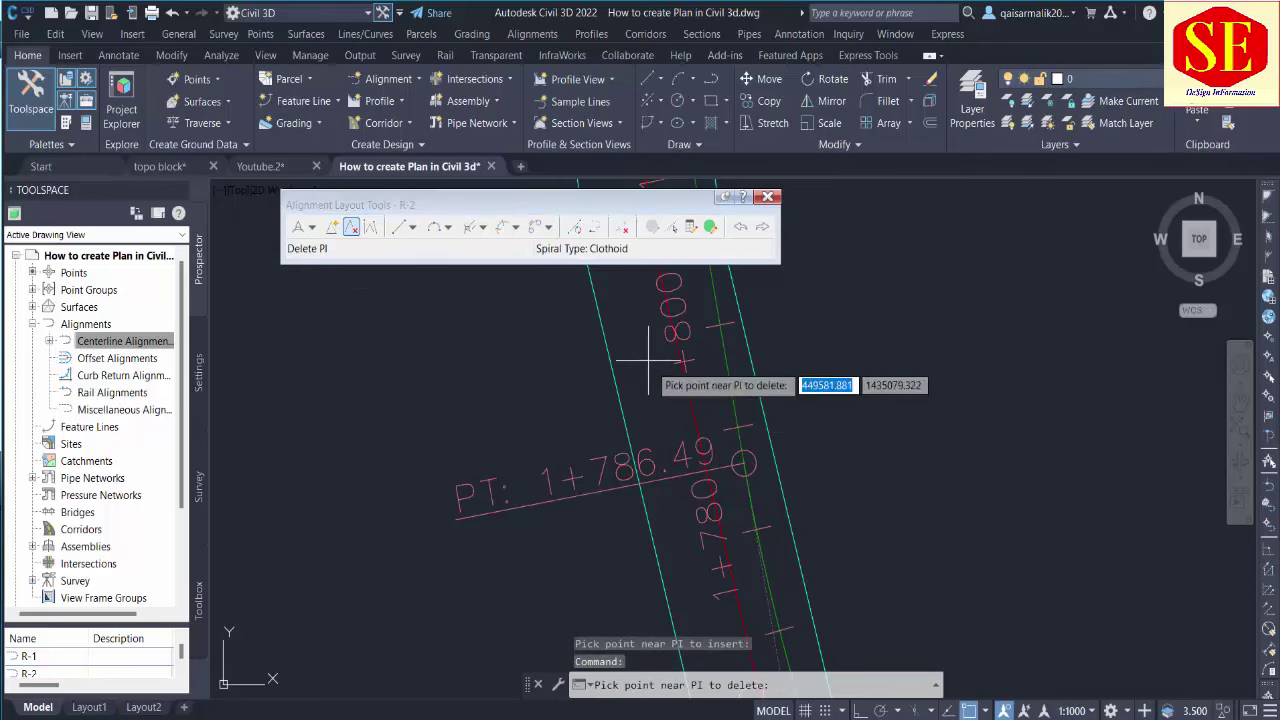
click(743, 463)
scroll(810, 390, down, 3)
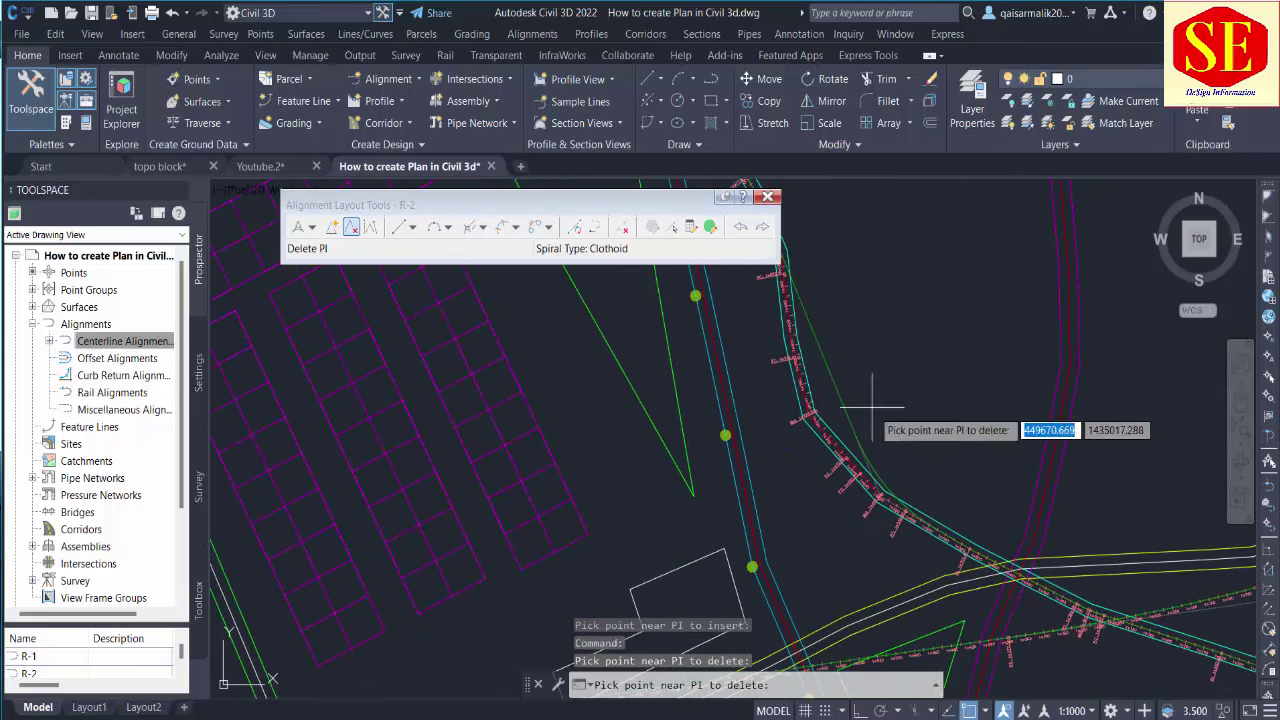
scroll(875, 440, up, 5)
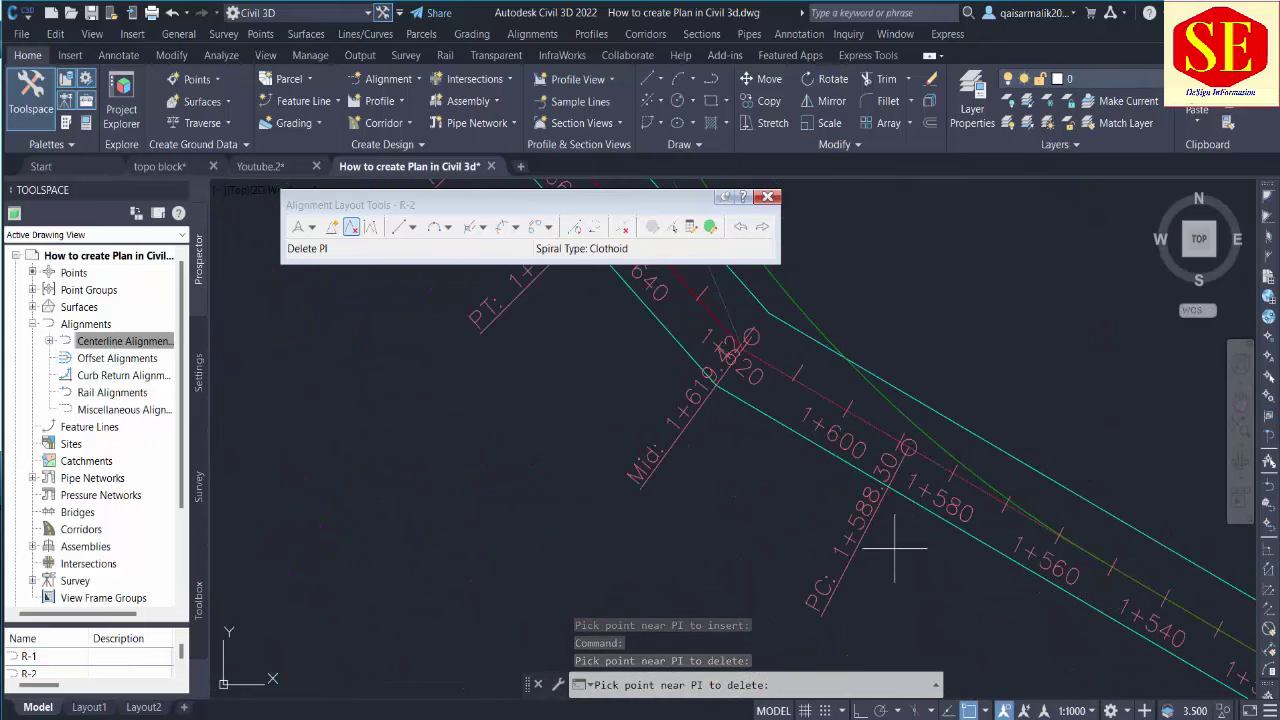
scroll(885, 535, down, 5)
key(Return)
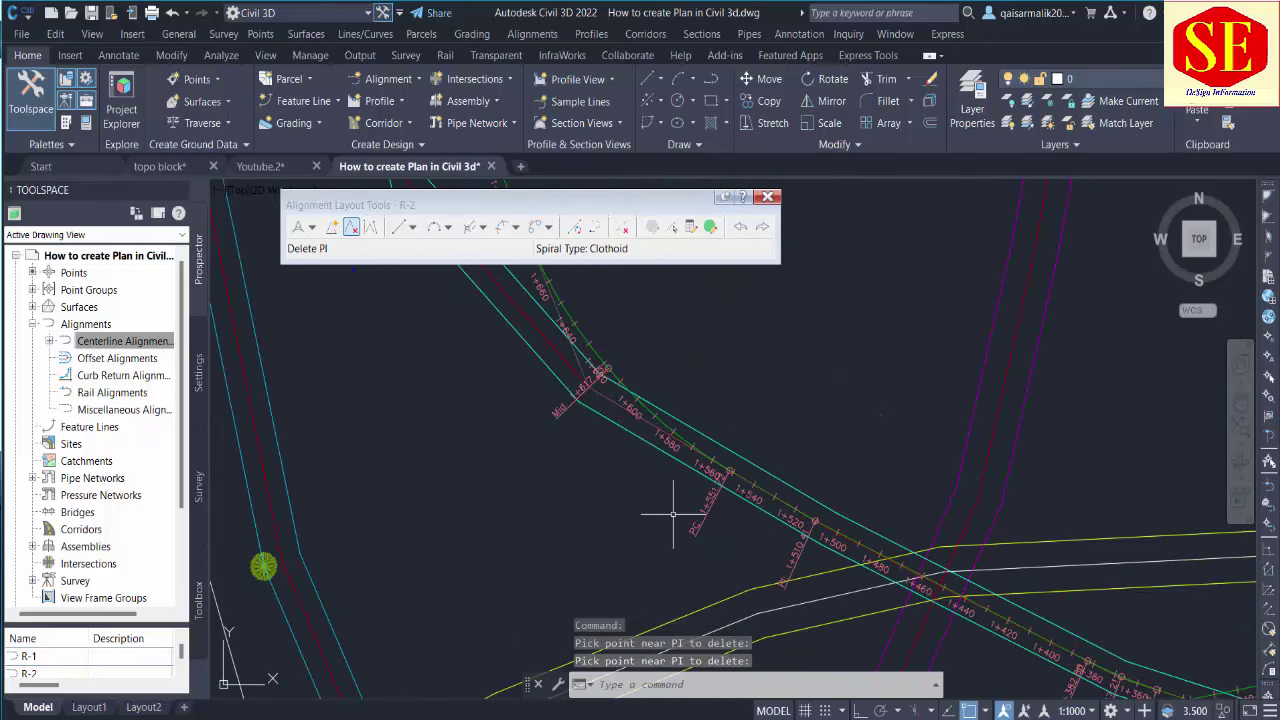
Undo the deletion of the PI from R-2.
middle_drag(646, 380, 680, 463)
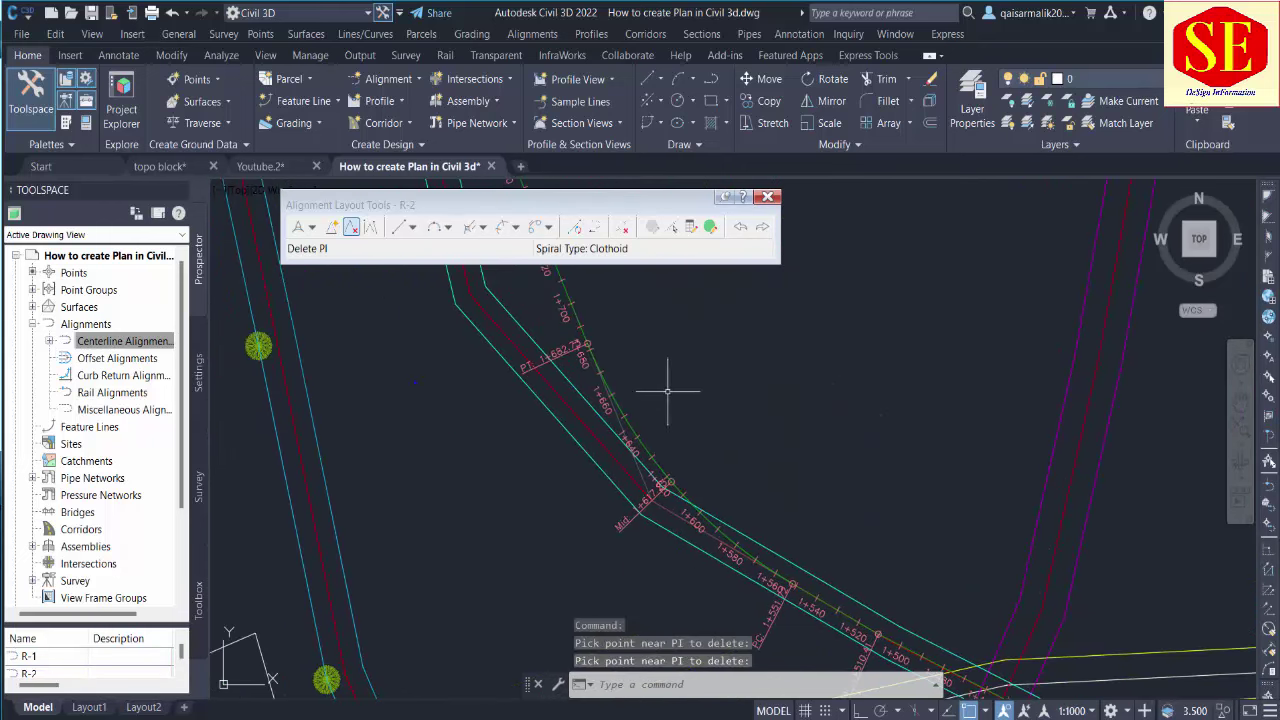
text(u)
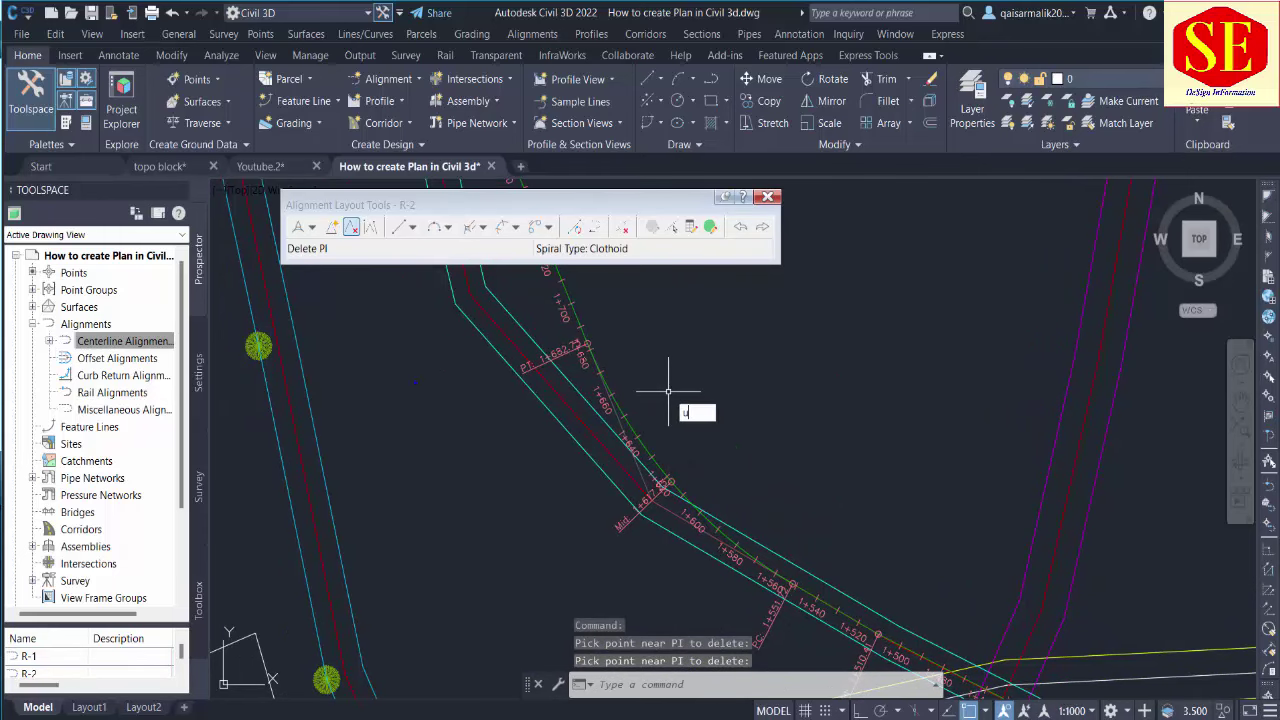
key(Return)
key(Return)
key(Return)
key(Return)
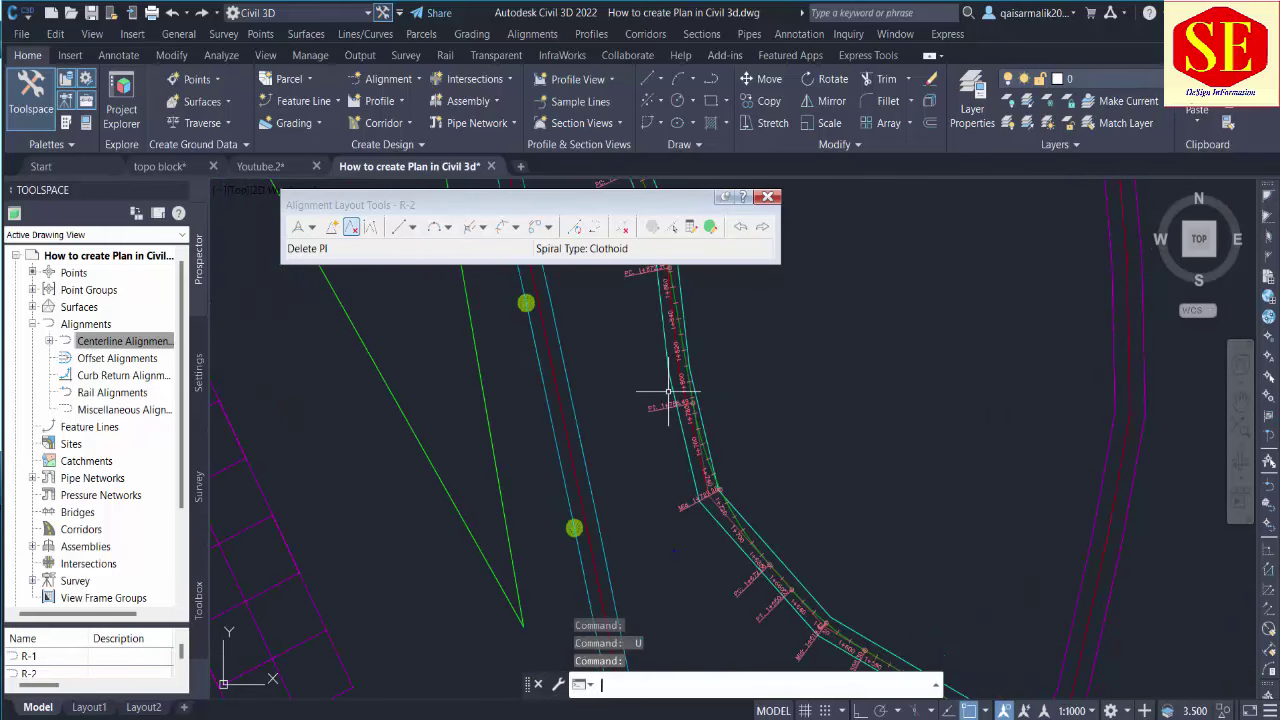
Insert a PI into R-2 on the red road centerline at about station 1+014.
middle_drag(783, 448, 637, 259)
scroll(1003, 602, up, 4)
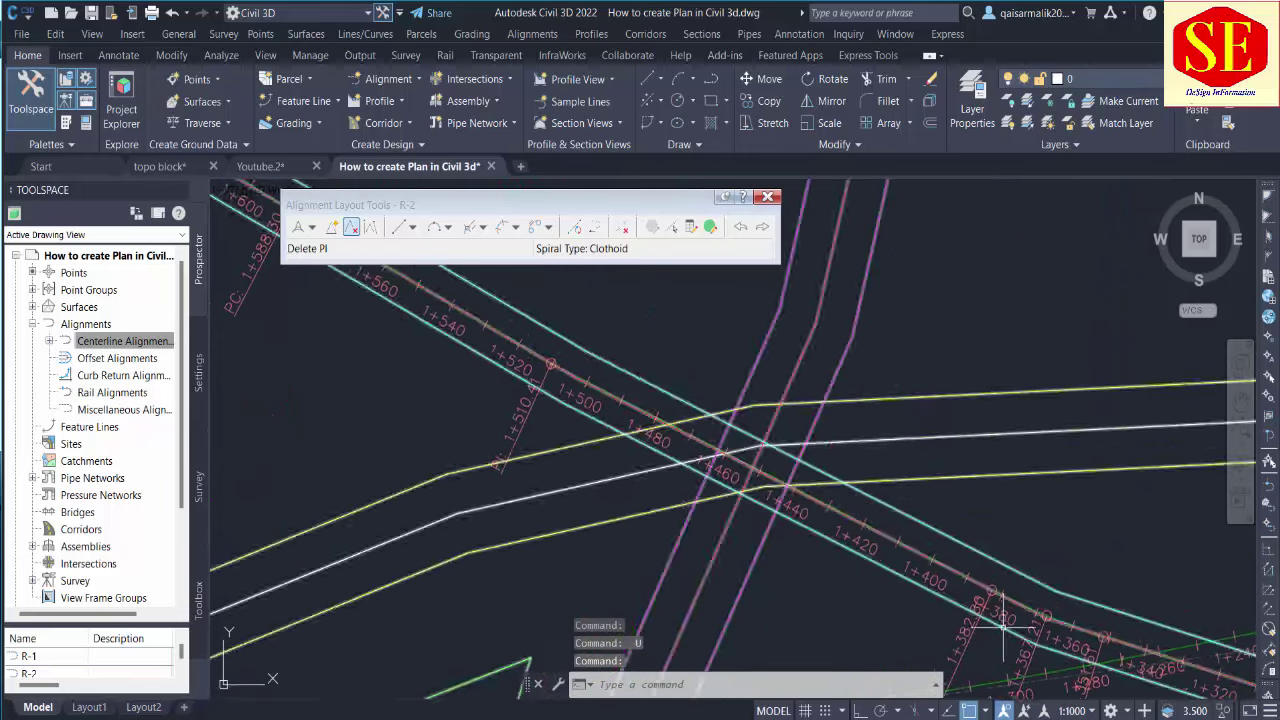
middle_drag(1004, 618, 816, 506)
scroll(940, 575, up, 2)
middle_drag(1101, 580, 635, 443)
scroll(759, 484, down, 4)
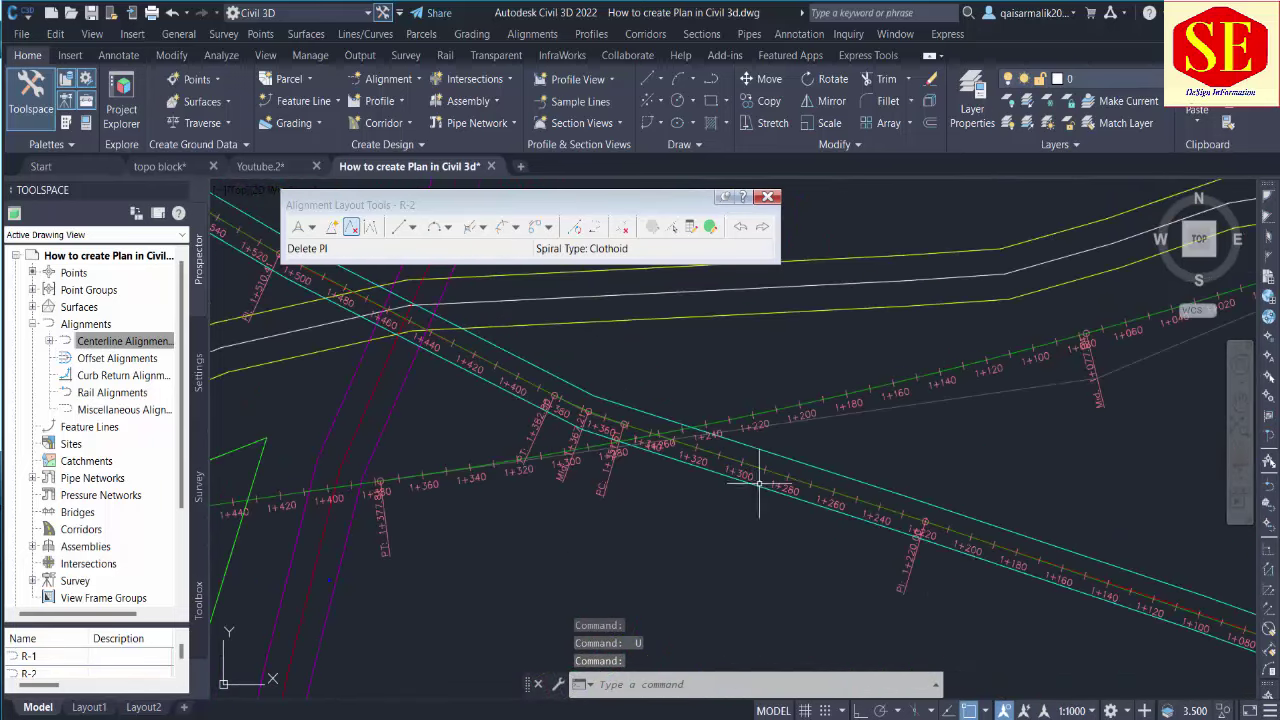
middle_drag(967, 580, 686, 486)
middle_drag(1018, 619, 526, 474)
scroll(600, 450, up, 5)
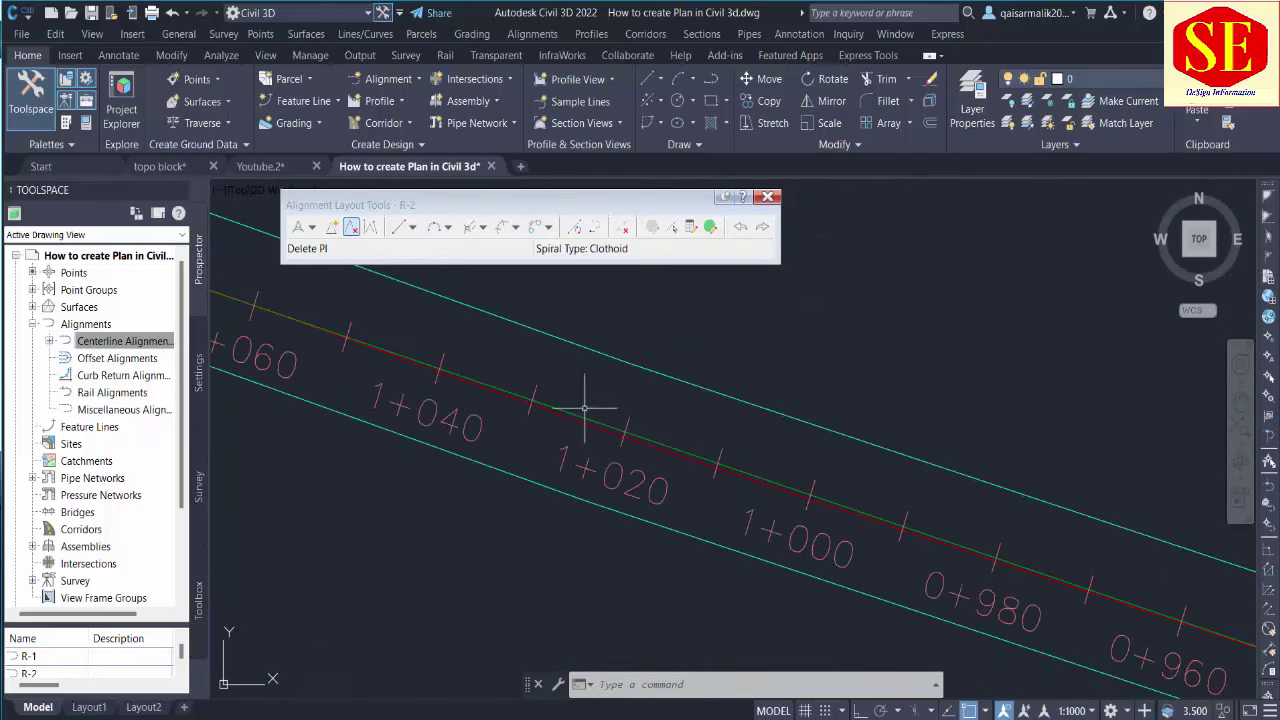
click(682, 438)
scroll(684, 448, down, 5)
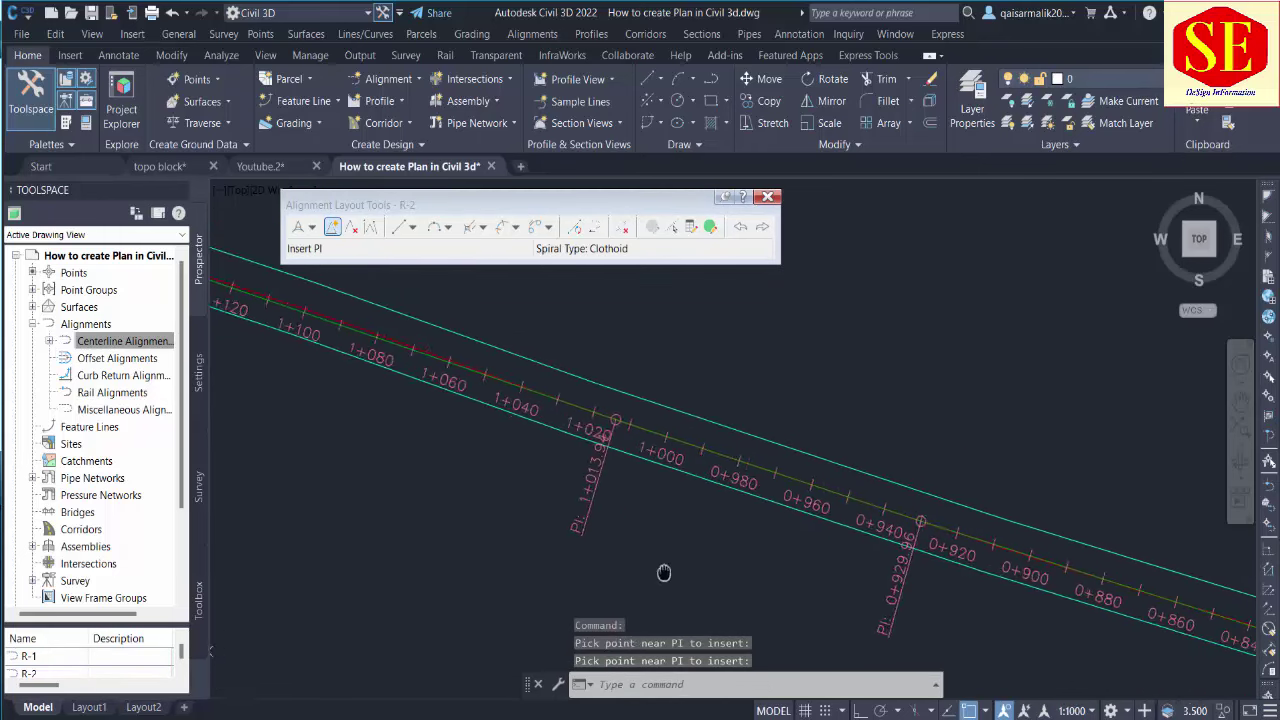
key(Escape)
Try inserting PIs near station 0+416, one on the green alignment line and one on the red centerline, and undo the insertion.
middle_drag(866, 540, 600, 480)
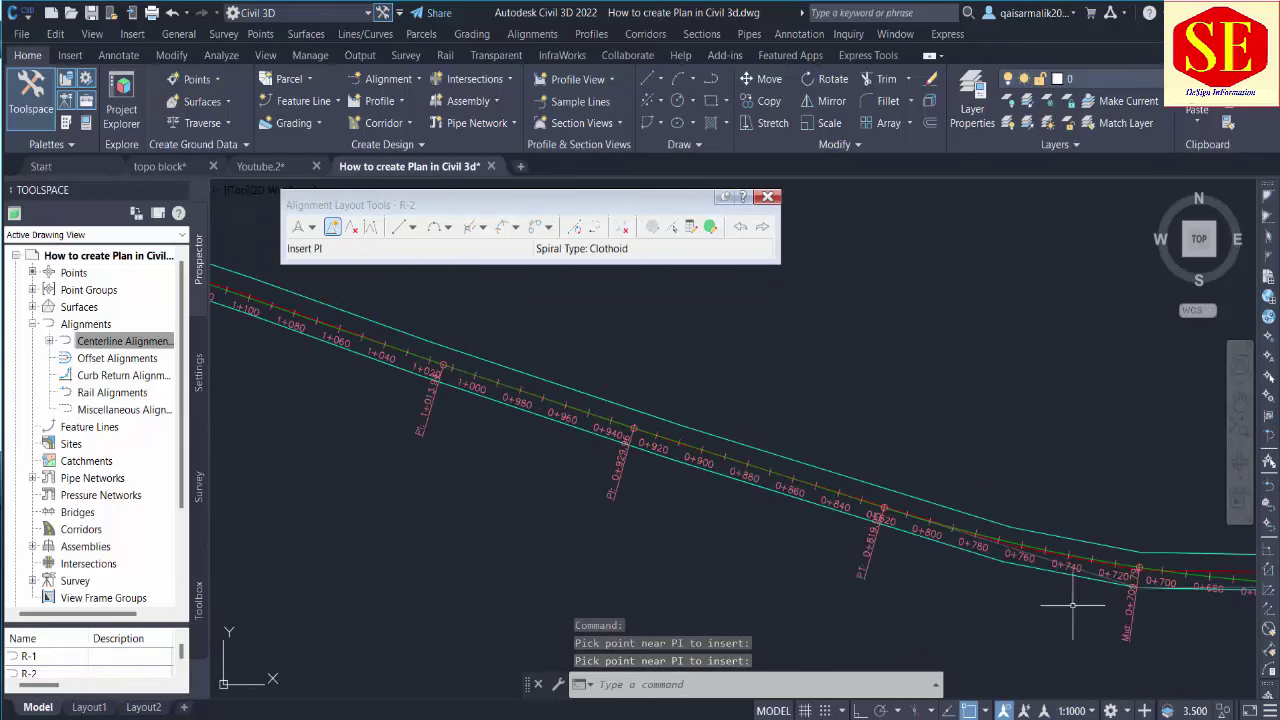
middle_drag(1063, 603, 614, 525)
middle_drag(996, 529, 617, 524)
scroll(1077, 506, up, 6)
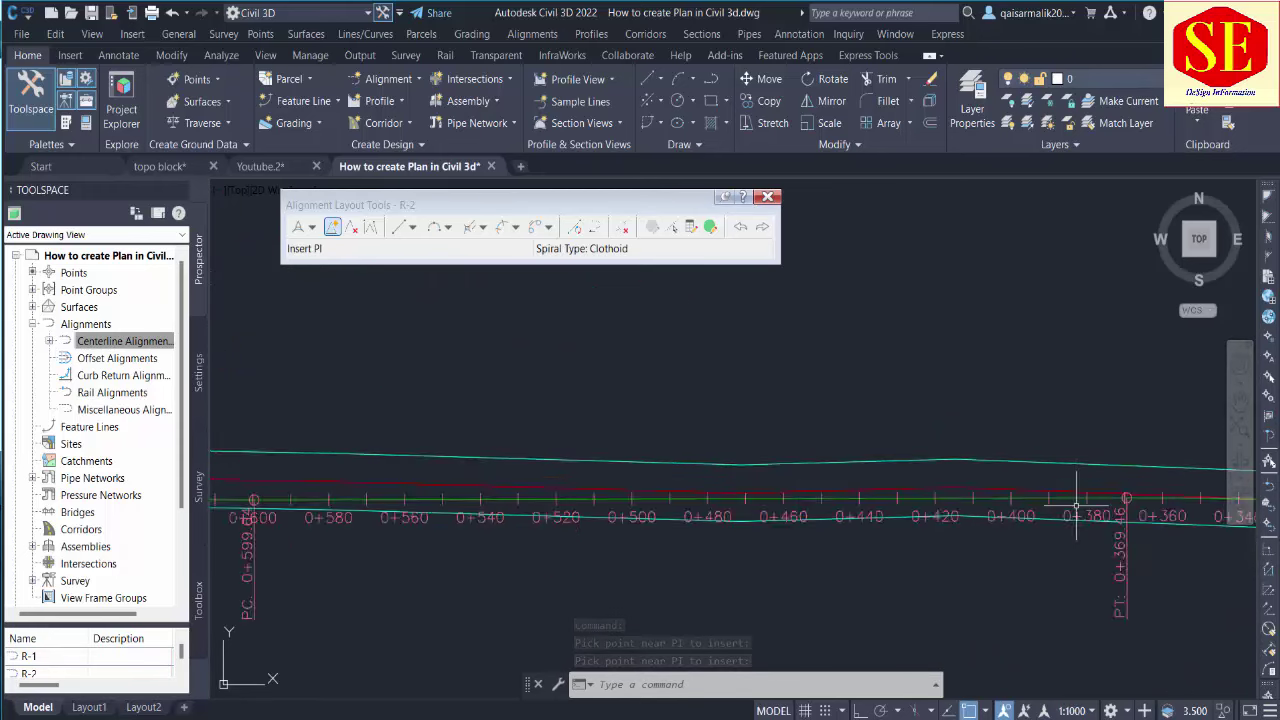
click(332, 226)
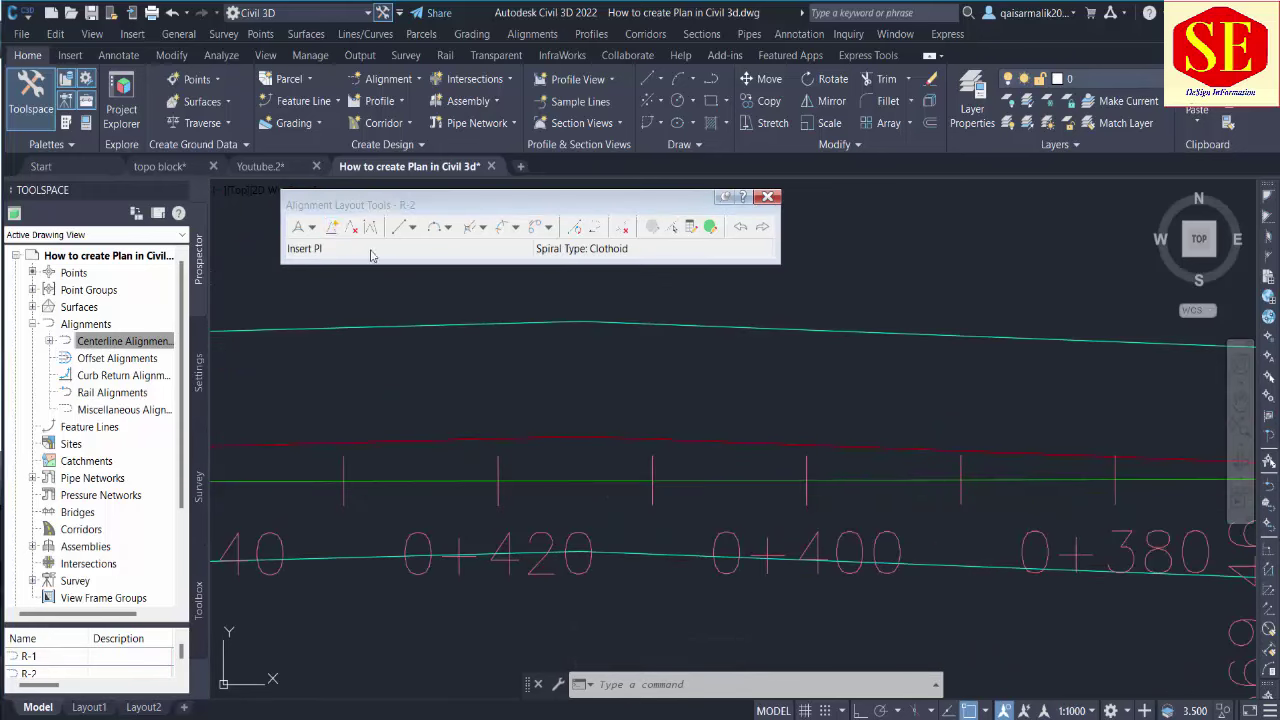
click(593, 481)
click(596, 437)
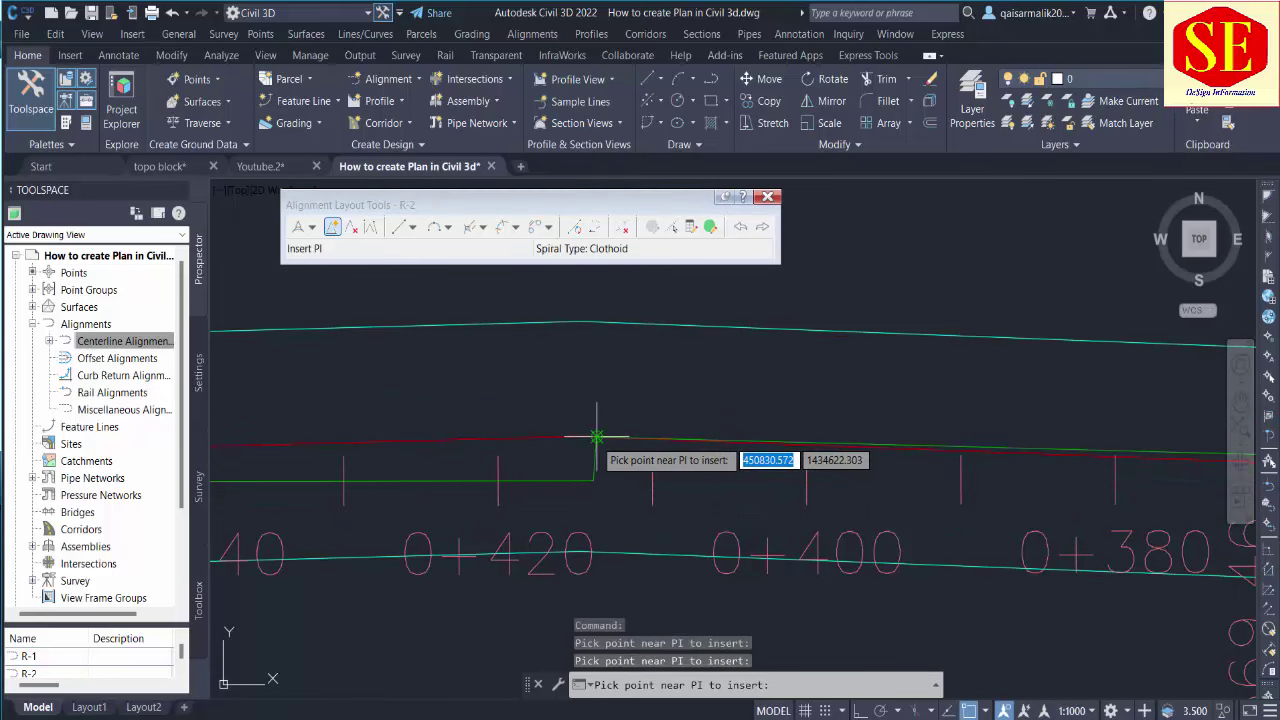
key(Escape)
key(Escape)
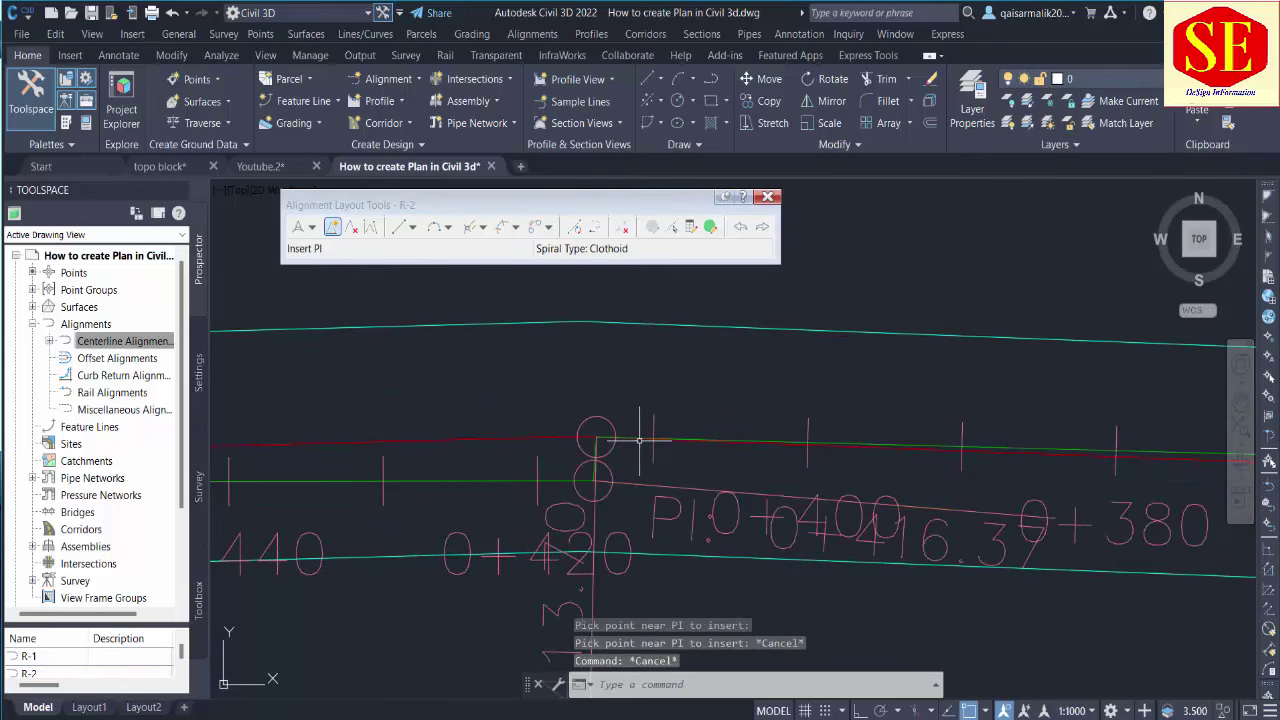
text(u)
key(Return)
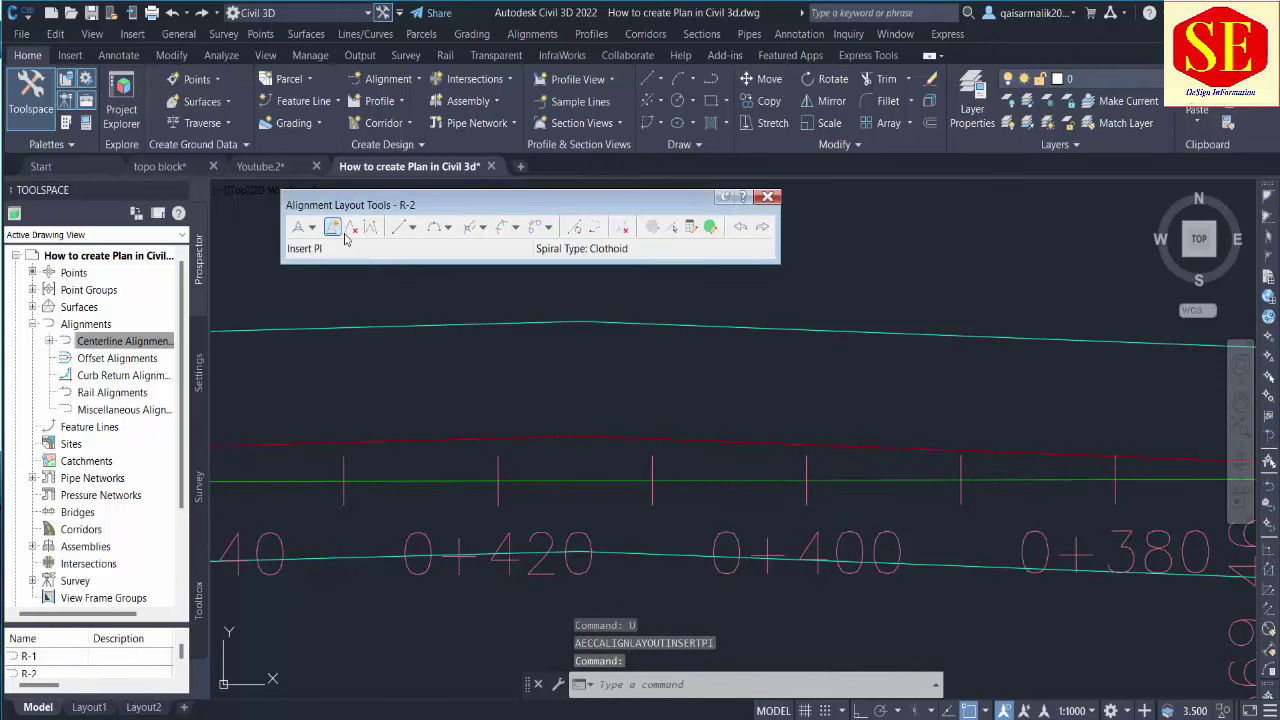
Insert a single PI into R-2 at the bend of the red road centerline near station 0+415.
click(334, 228)
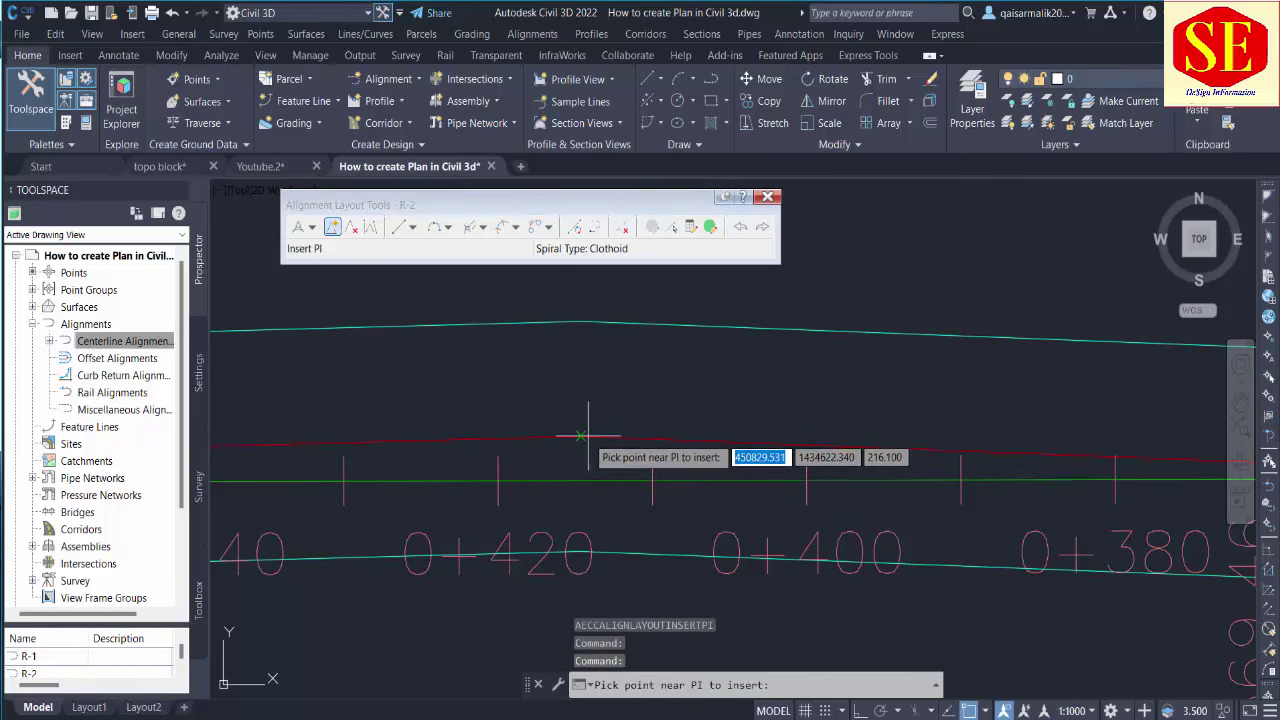
scroll(598, 445, down, 5)
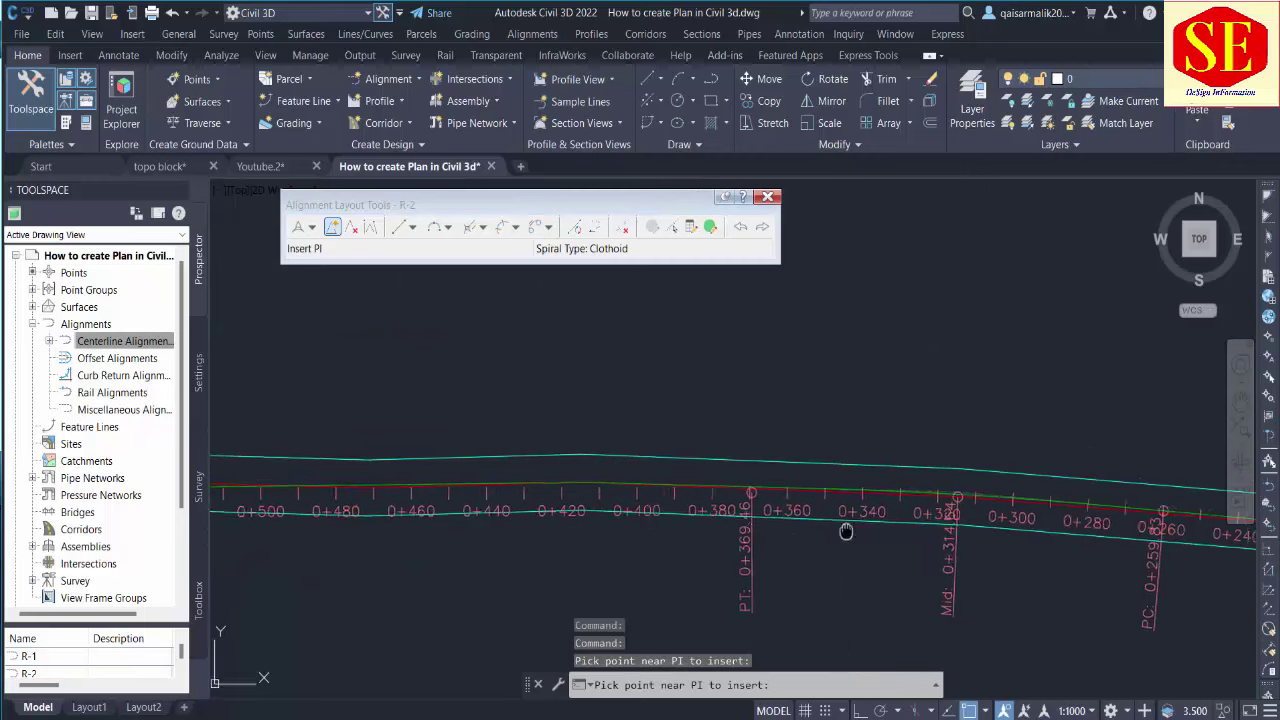
key(Return)
Check the whole R-2 alignment against the road and close the Alignment Layout Tools.
scroll(767, 403, down, 3)
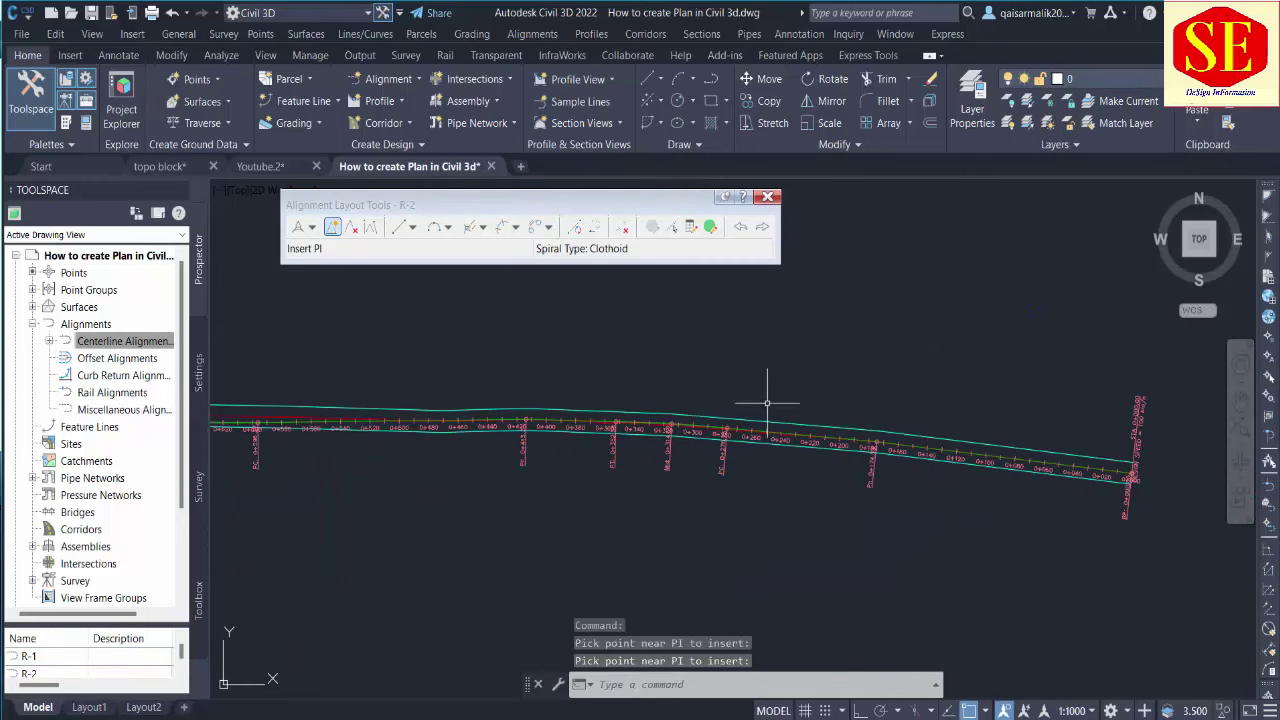
scroll(900, 520, down, 5)
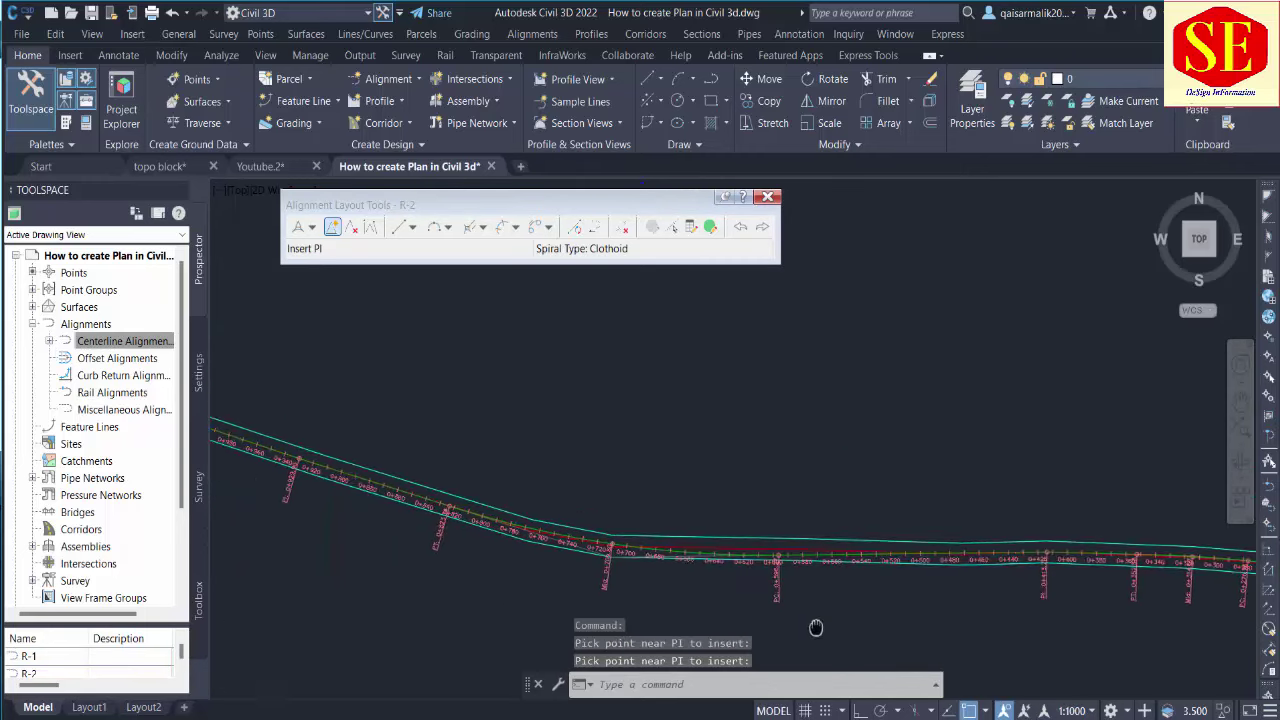
middle_drag(758, 466, 846, 574)
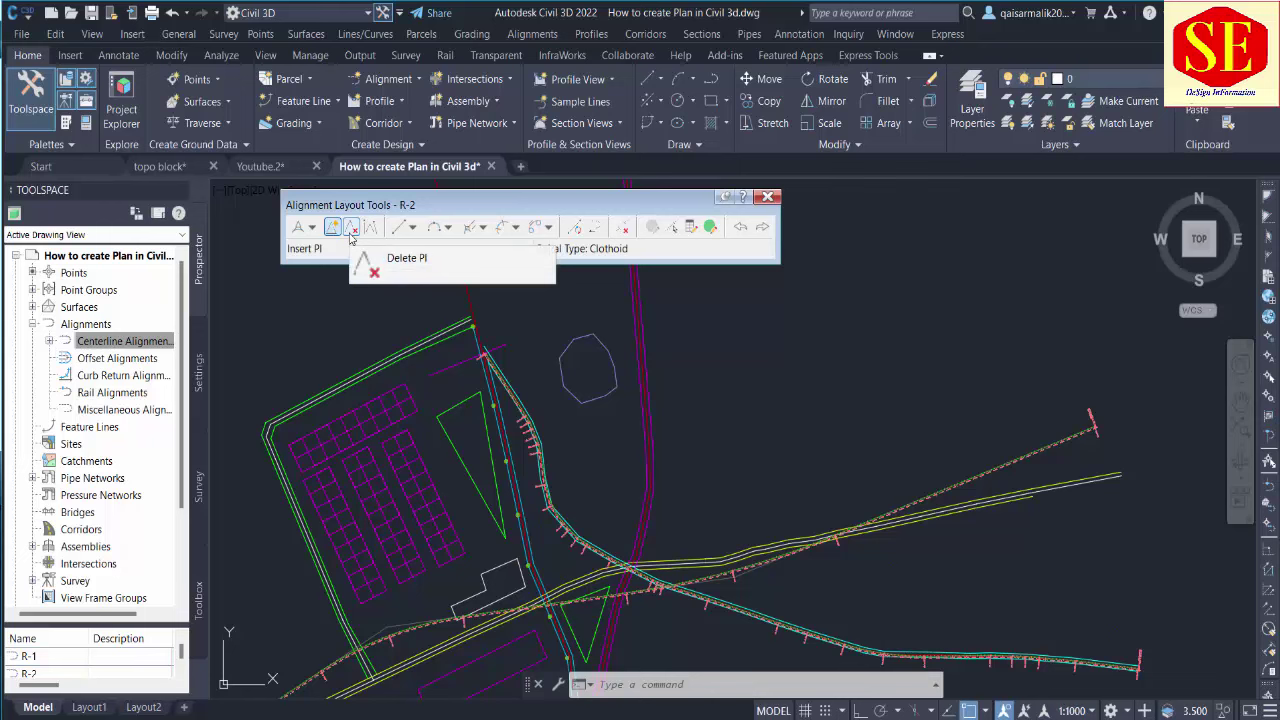
click(767, 196)
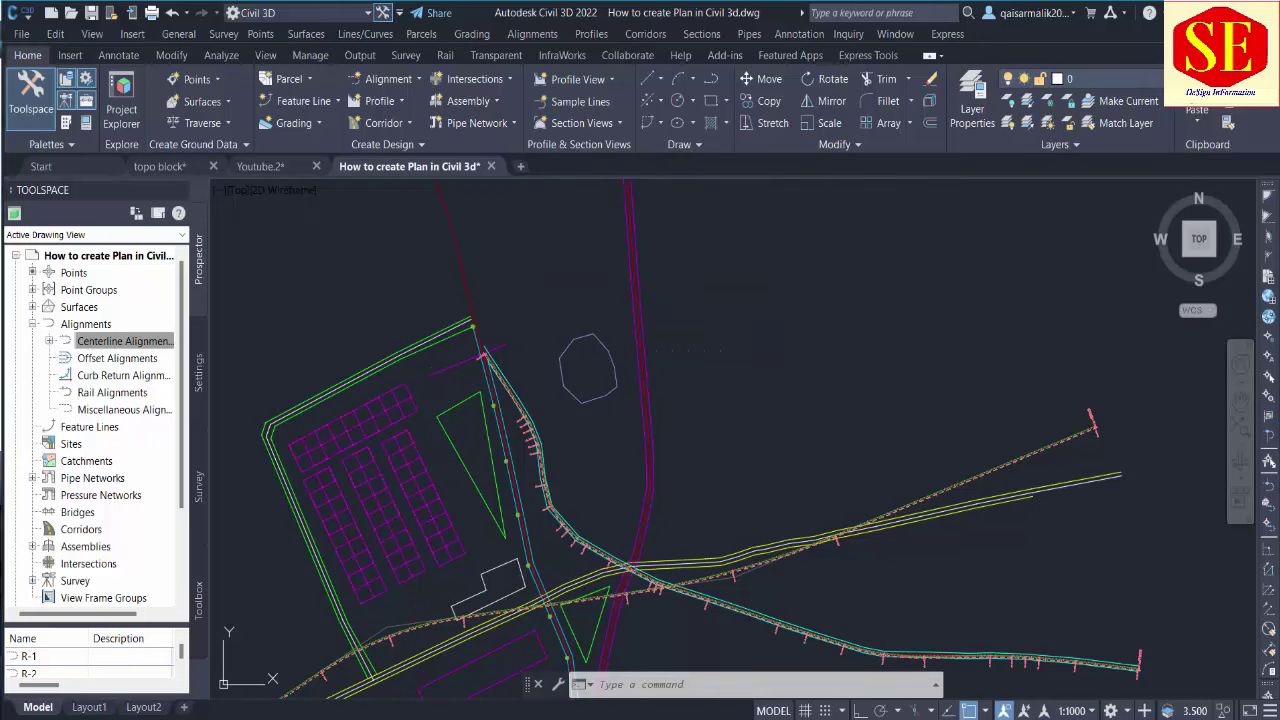
click(380, 85)
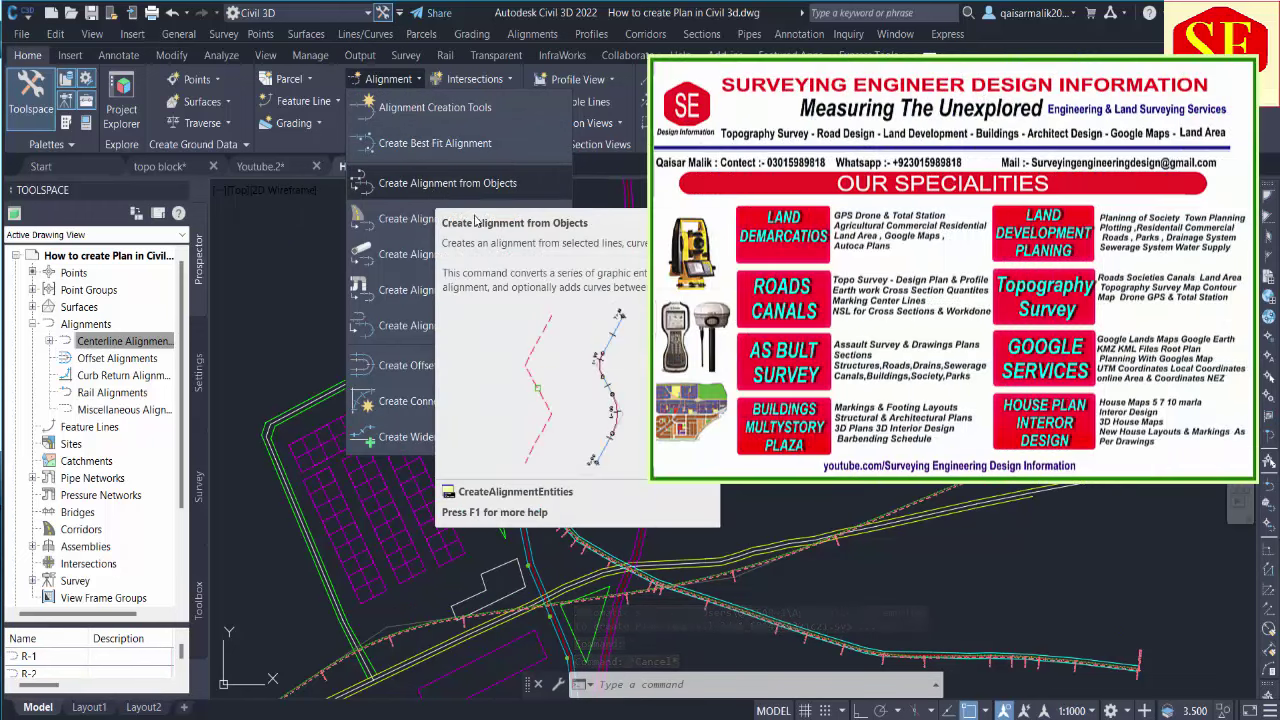
click(706, 519)
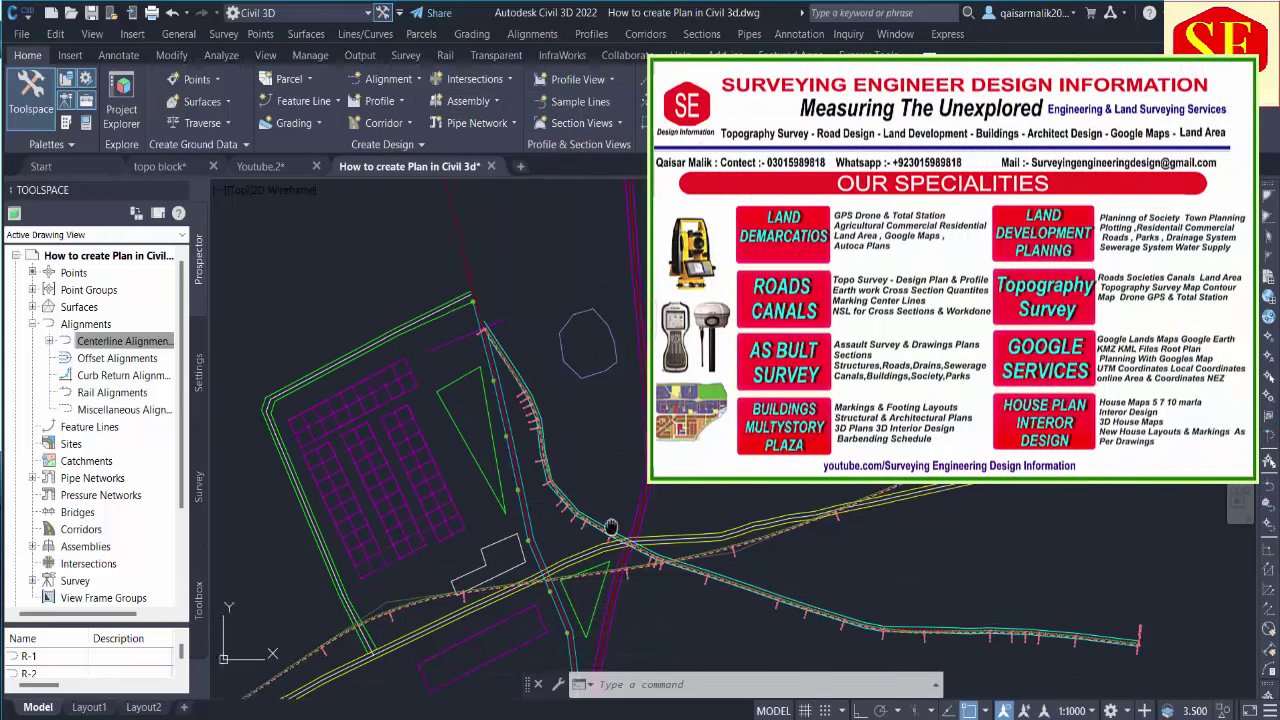
middle_drag(626, 532, 633, 460)
mouse_move(634, 461)
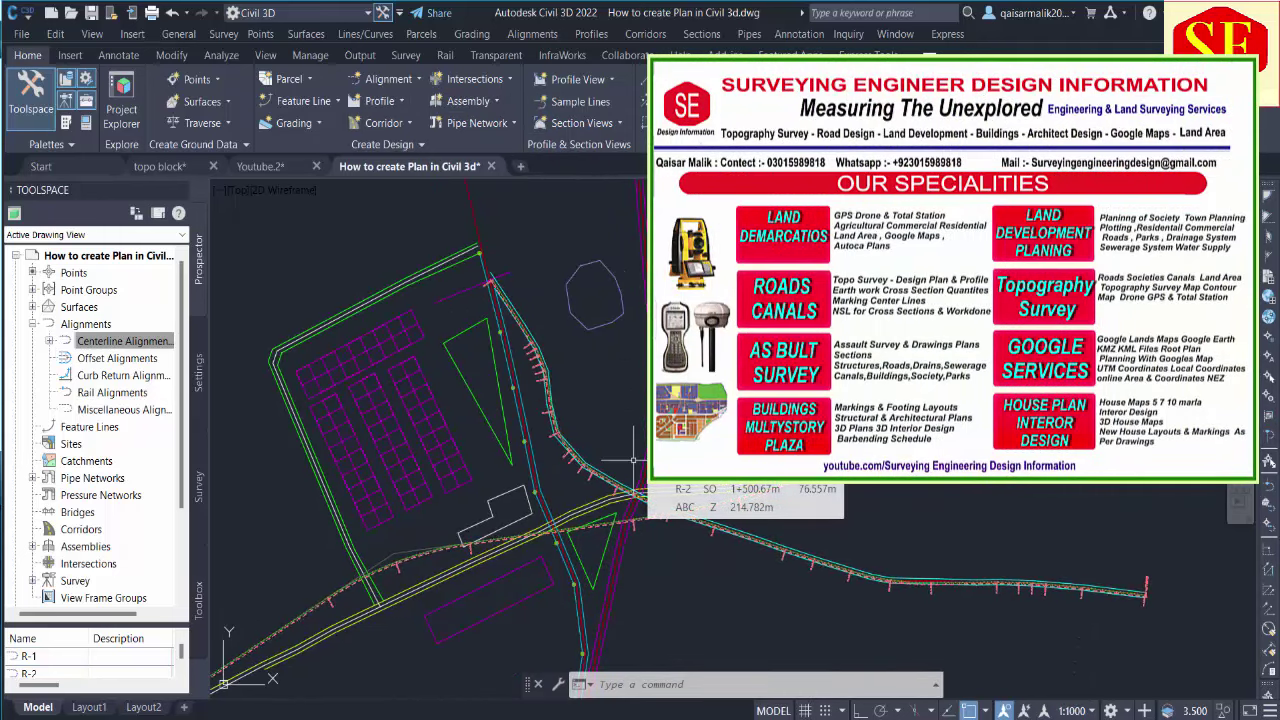